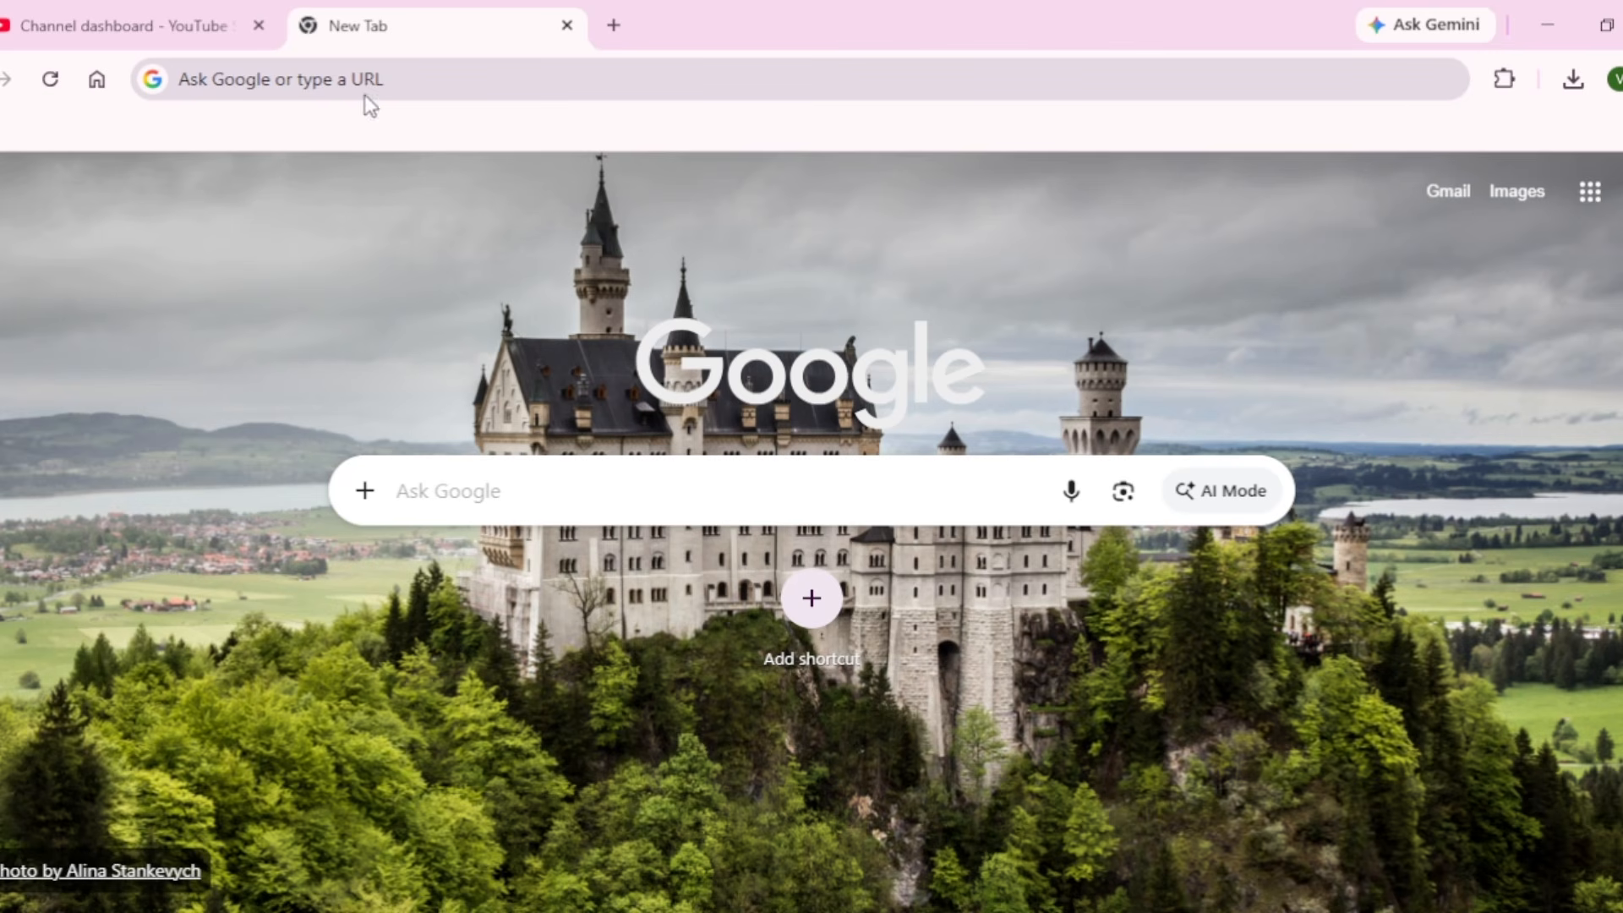
- Go to the NIDHI portal at nidhi.apcfss.in
{"action": "left_click", "coordinate": [335, 85]}
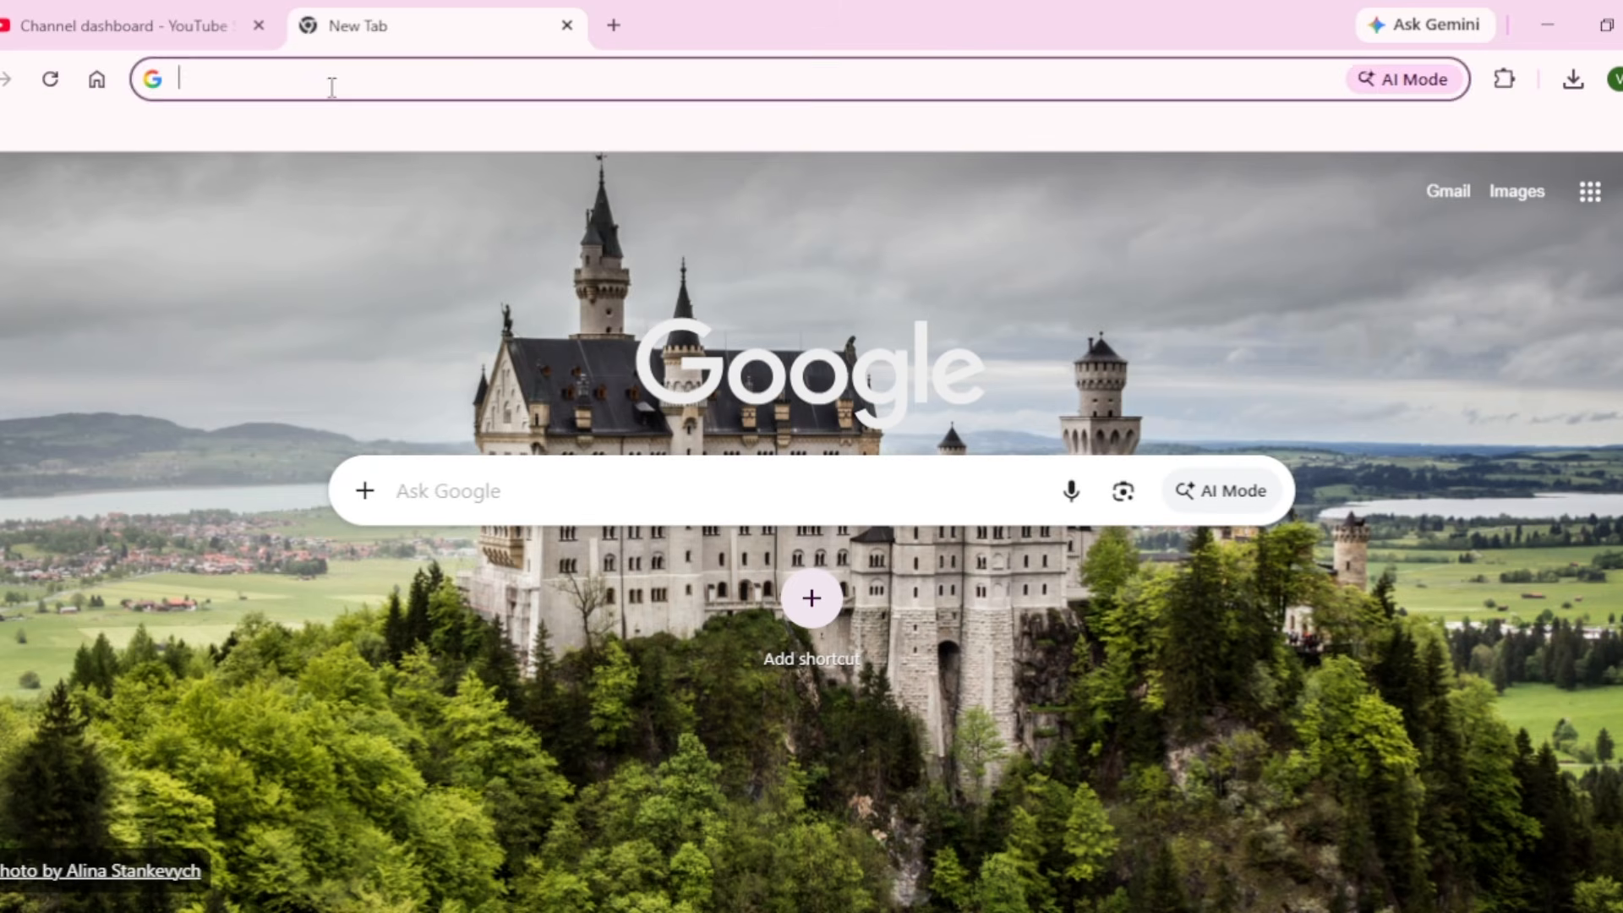
{"action": "type", "text": "nidh"}
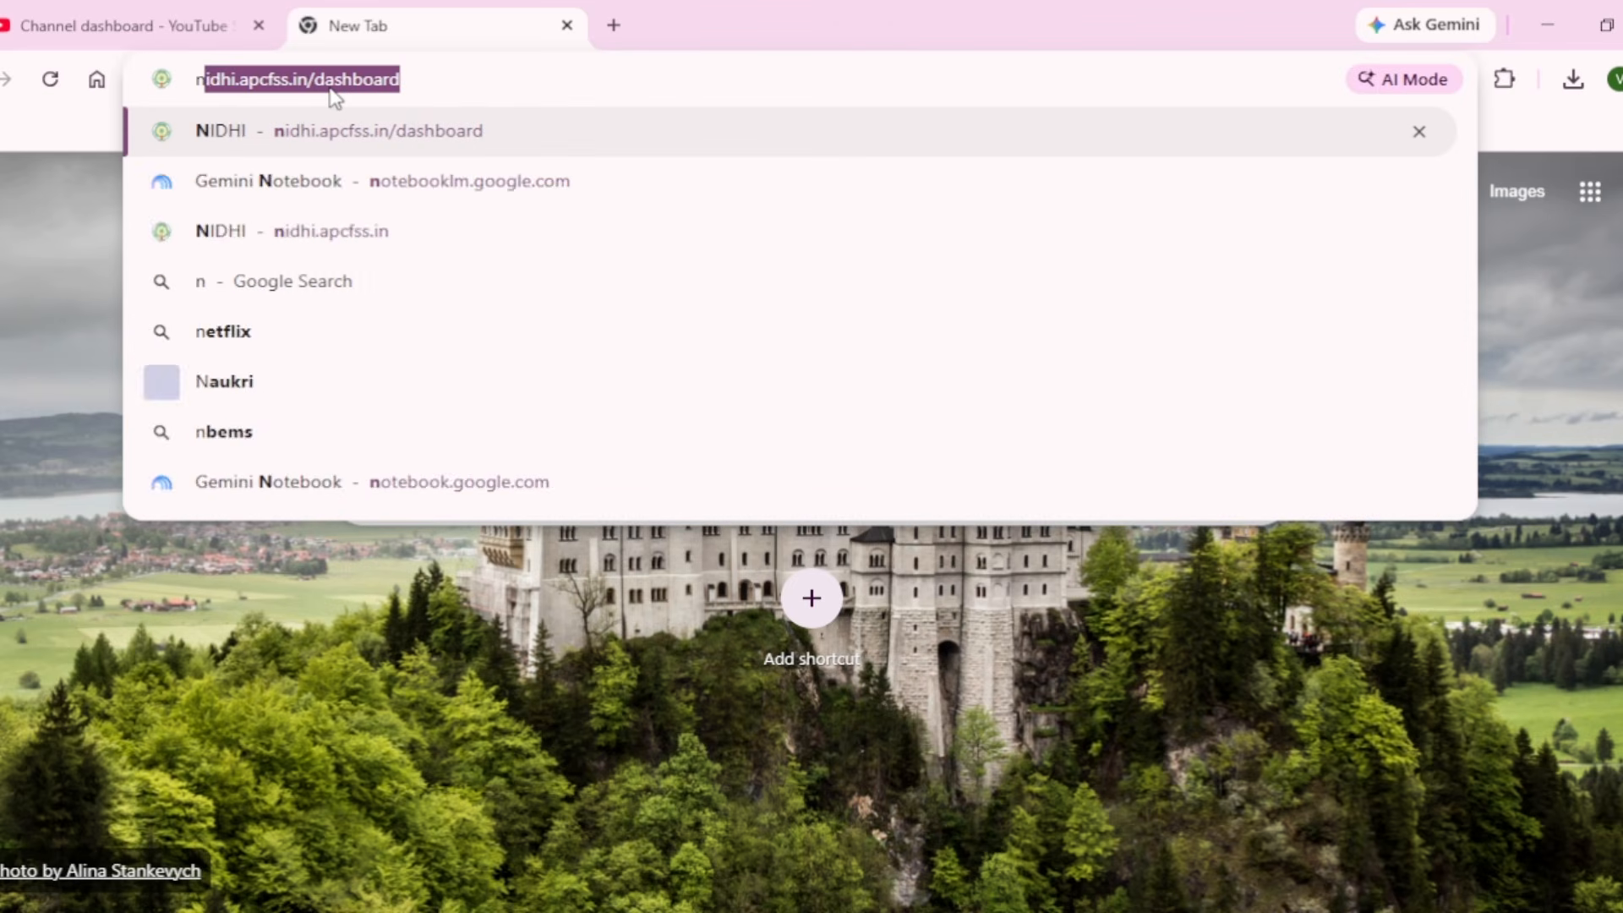
{"action": "type", "text": "i"}
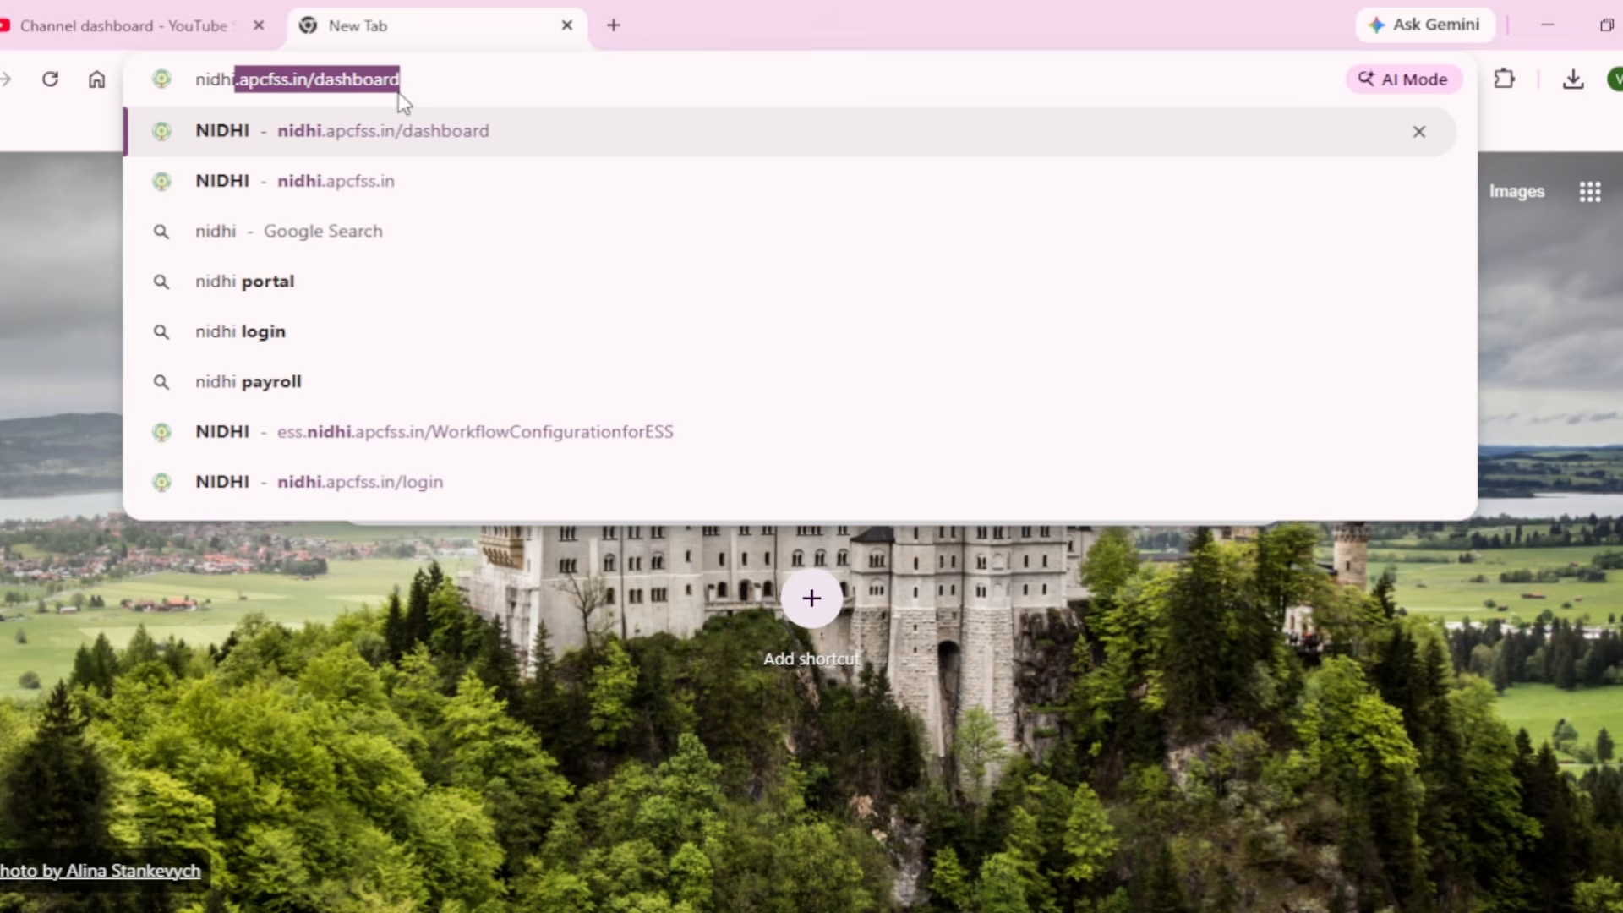
{"action": "left_click", "coordinate": [369, 183]}
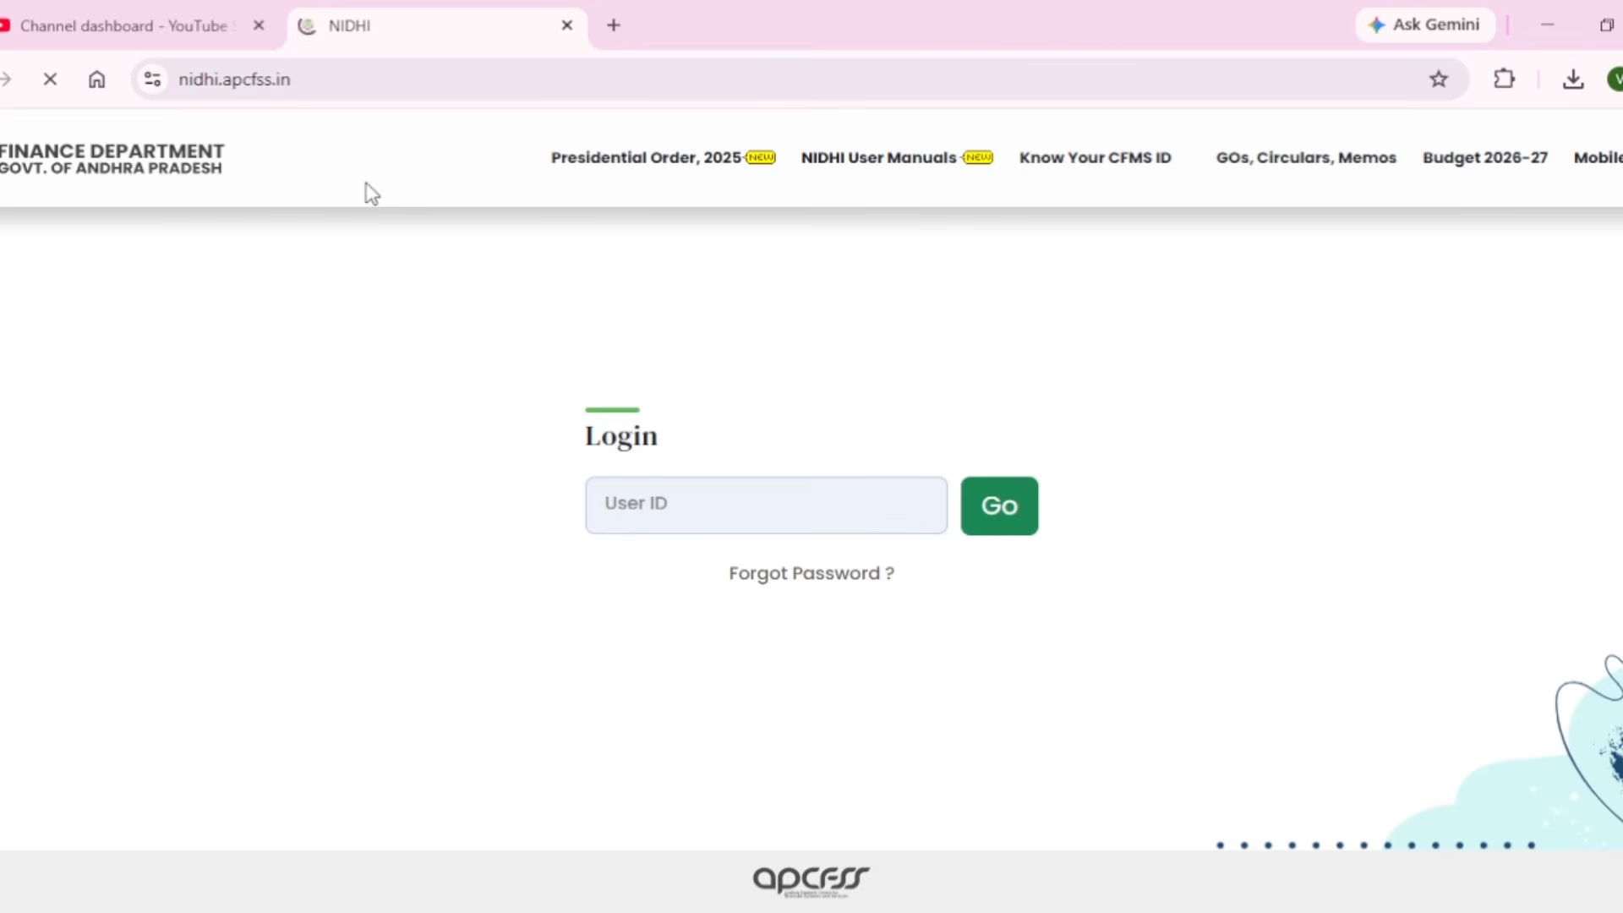
- Log in with the employee's user ID, the received OTP and the account password
{"action": "left_click", "coordinate": [661, 509]}
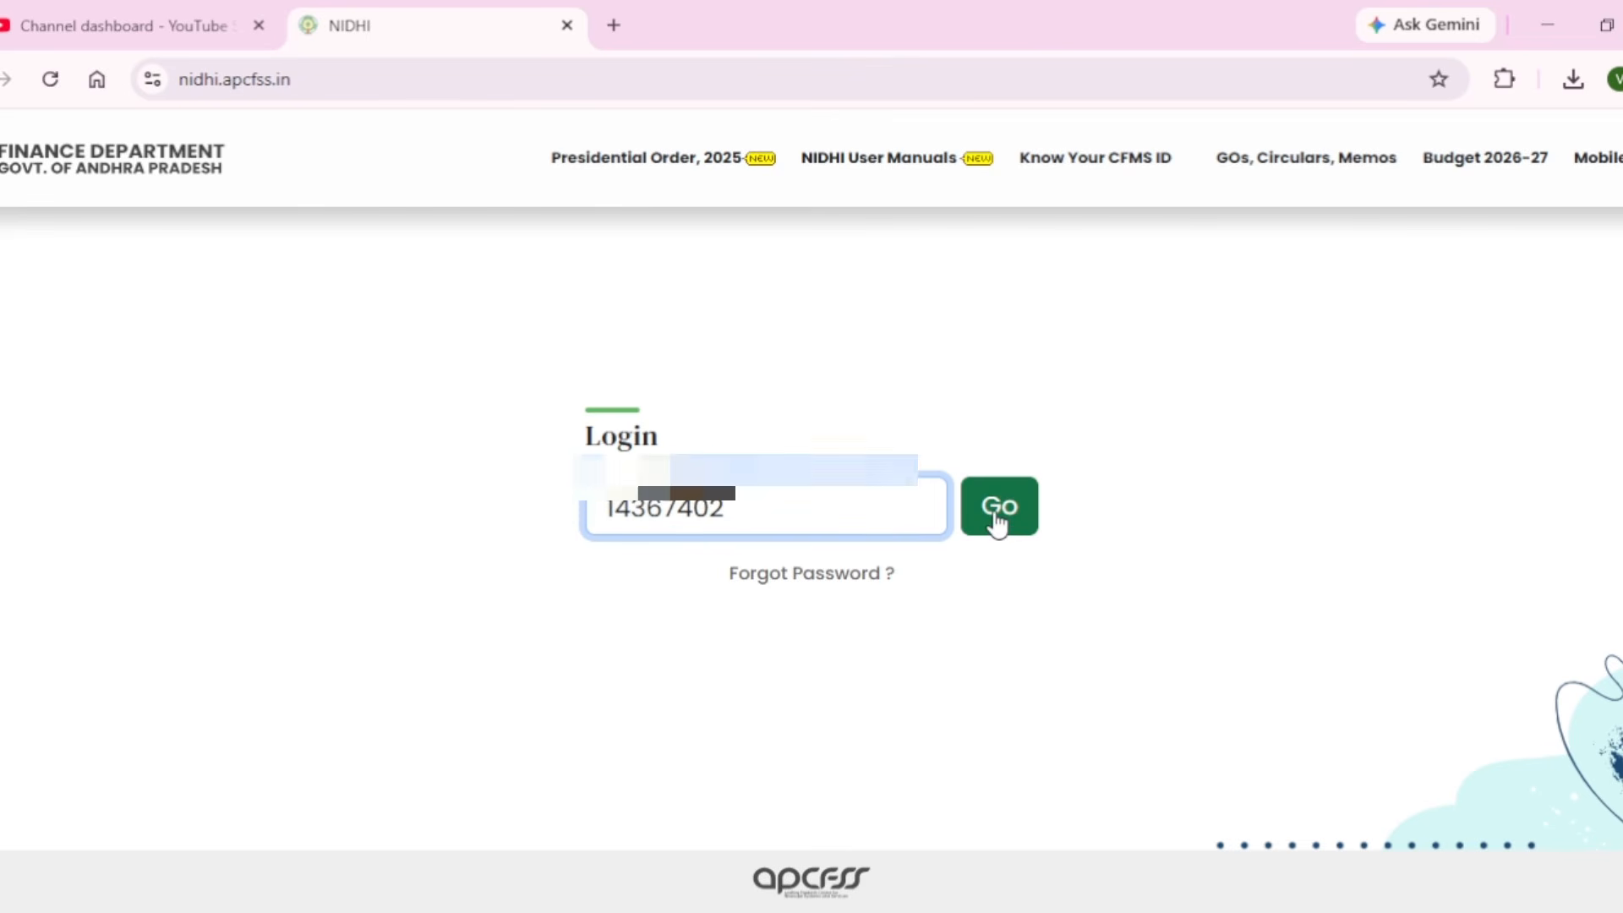
{"action": "left_click", "coordinate": [997, 518]}
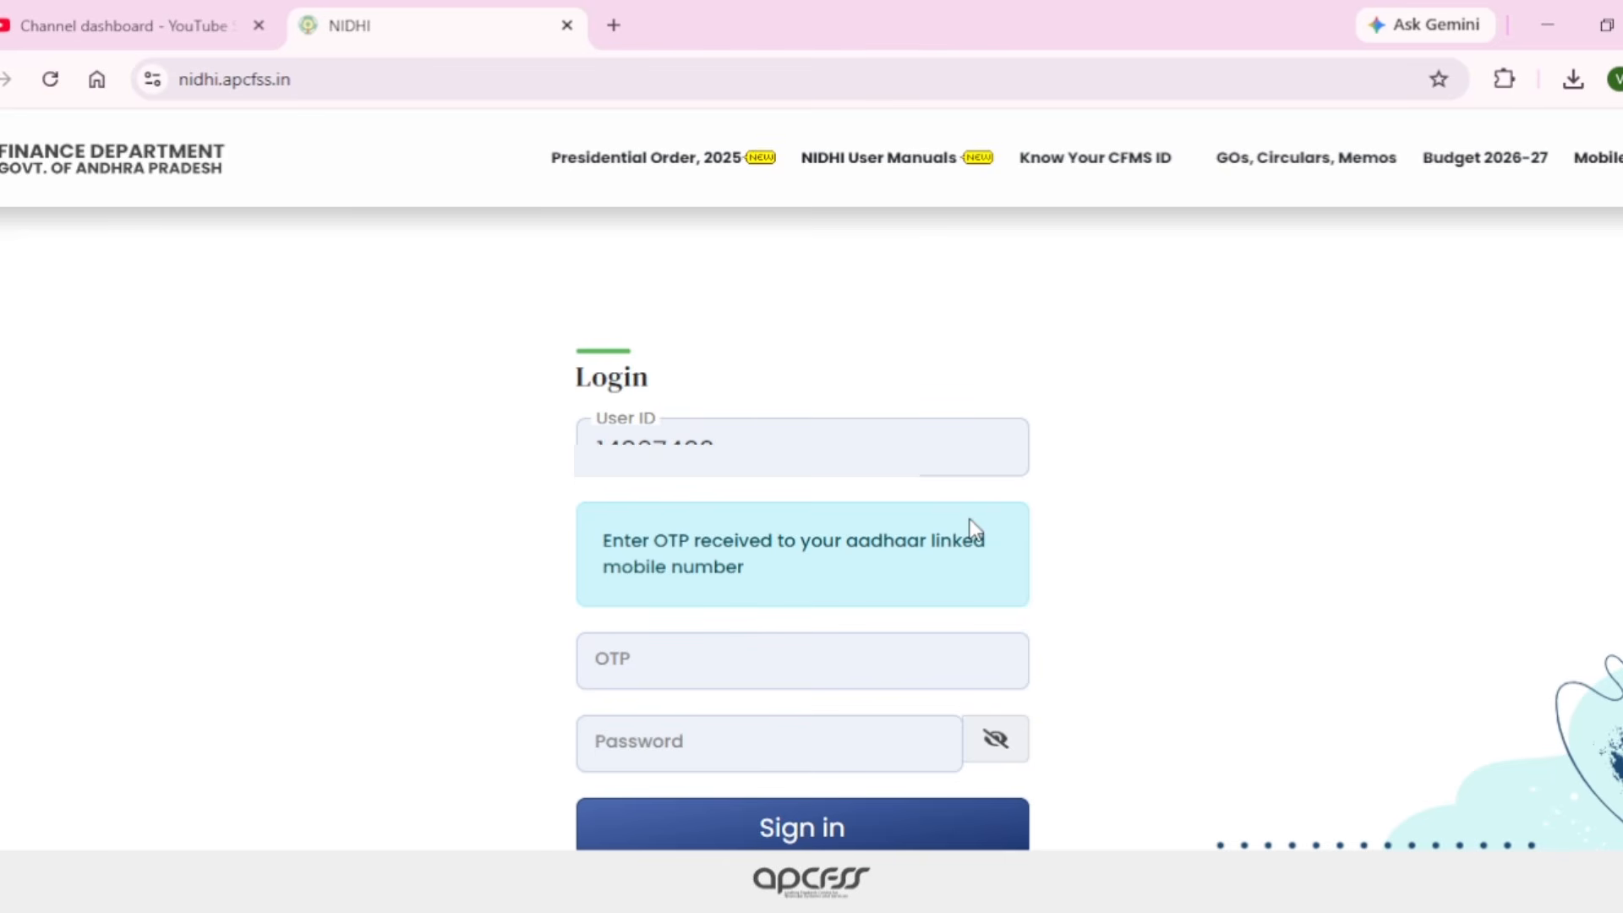
{"action": "left_click", "coordinate": [707, 647]}
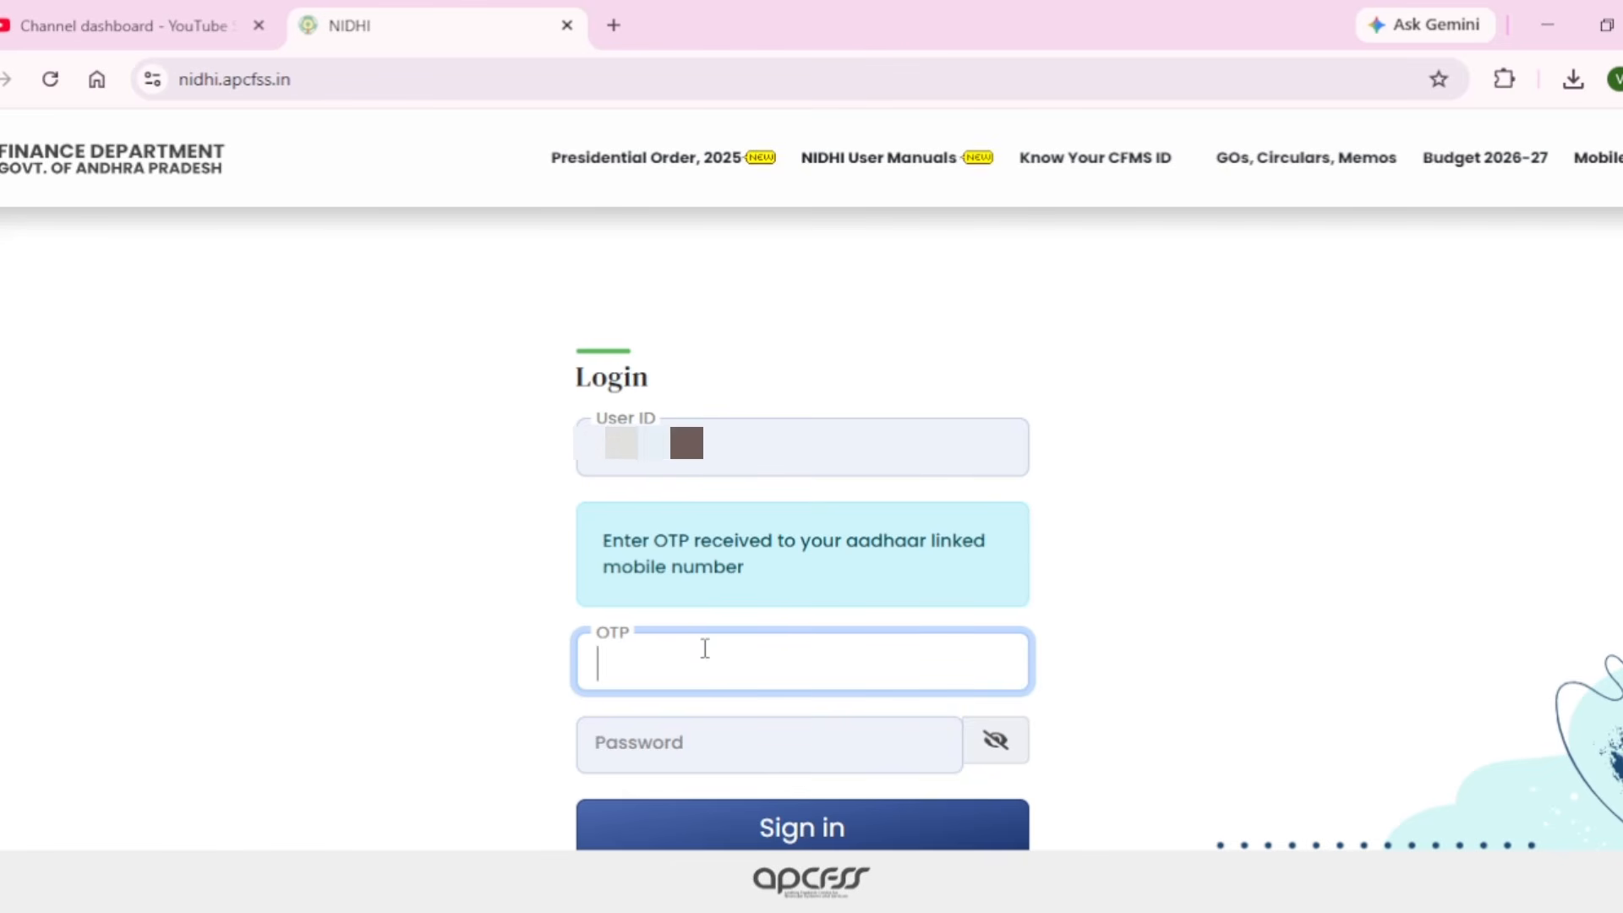
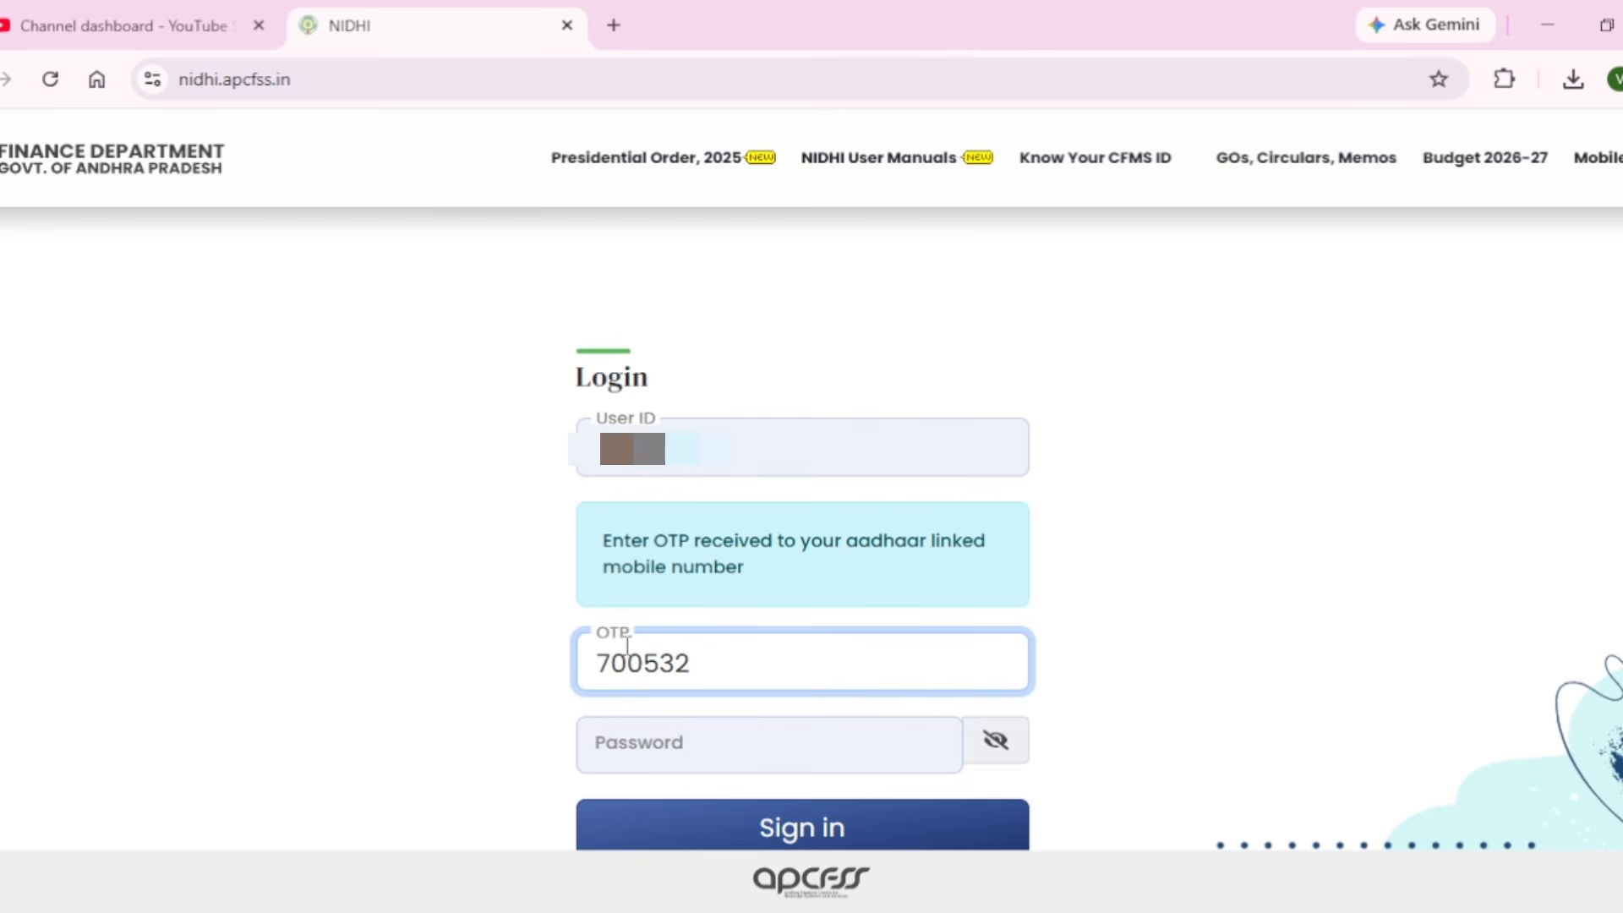
{"action": "left_click", "coordinate": [641, 746]}
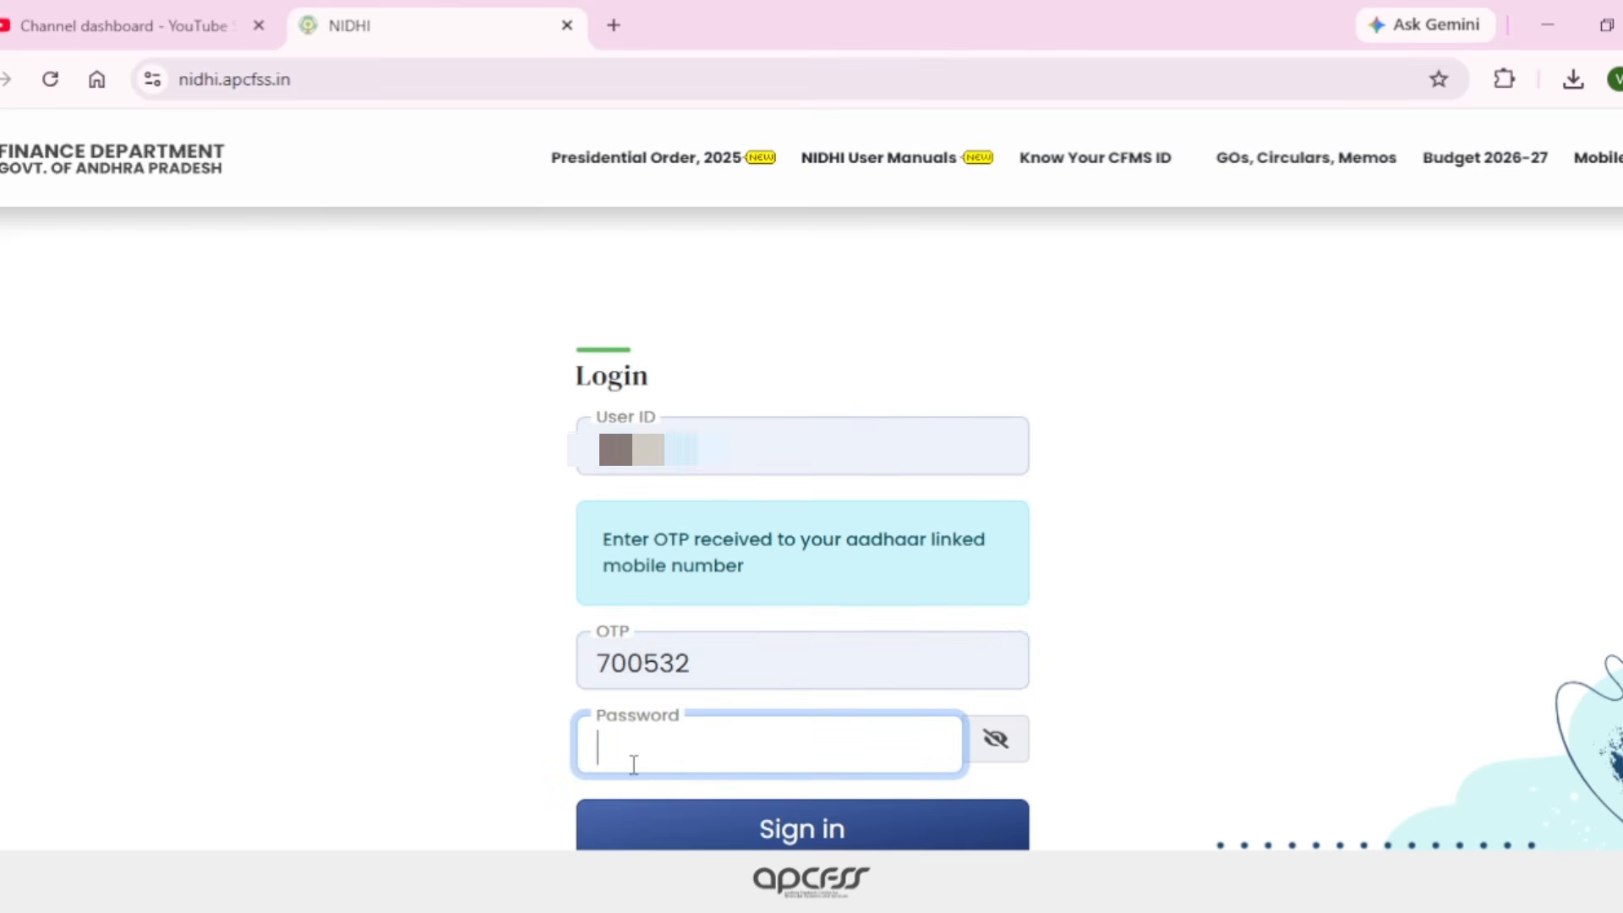
{"action": "type", "text": "****"}
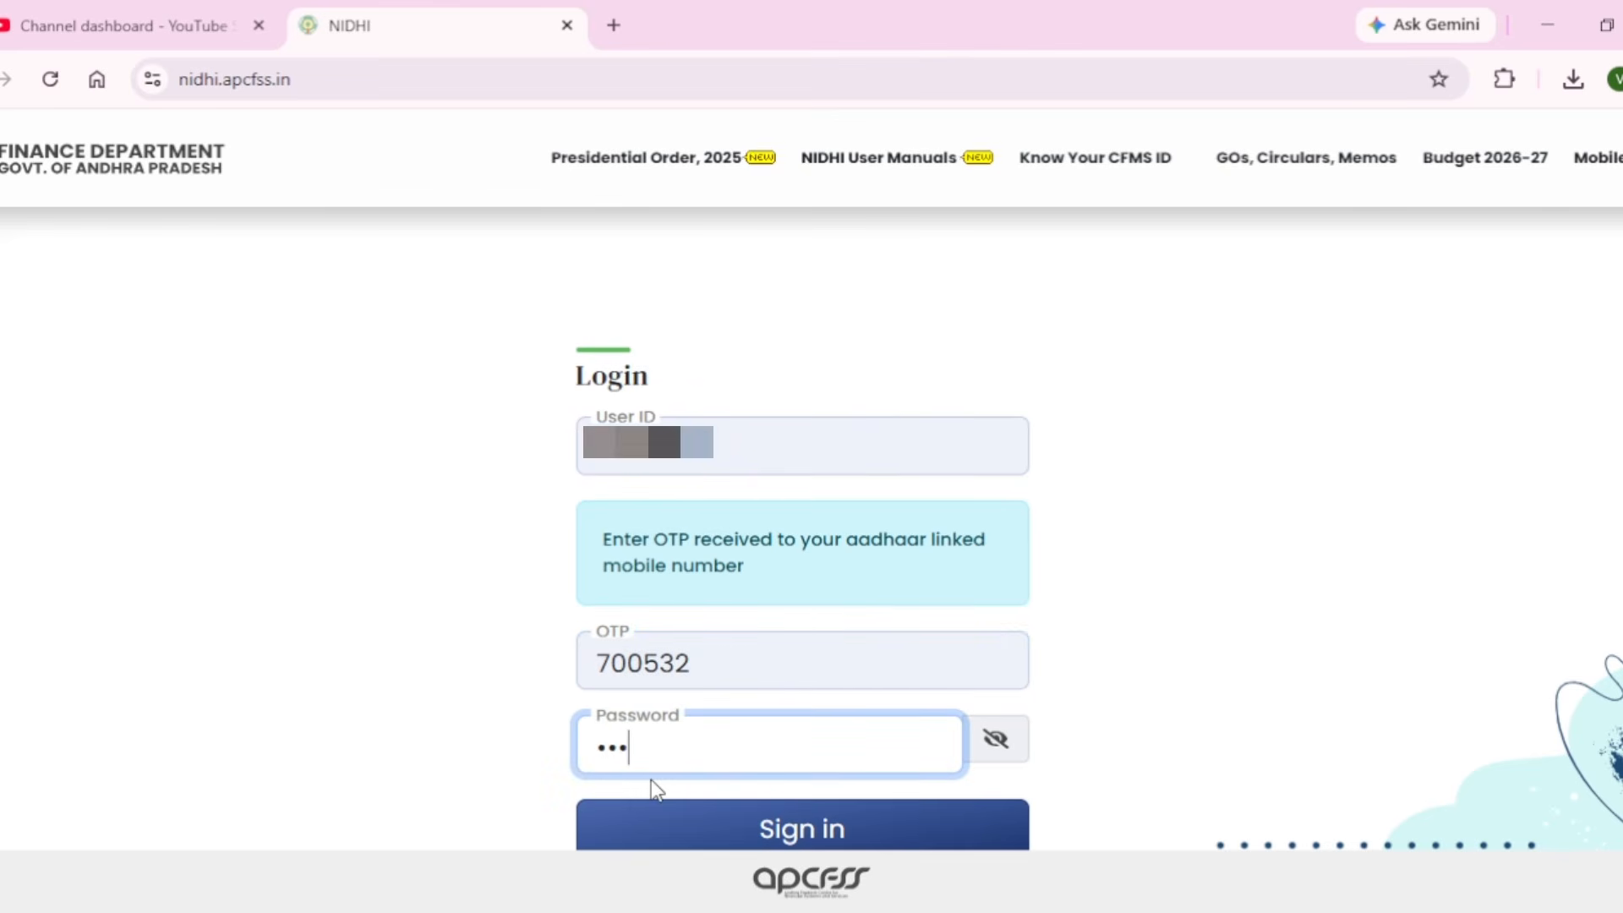
{"action": "type", "text": "***"}
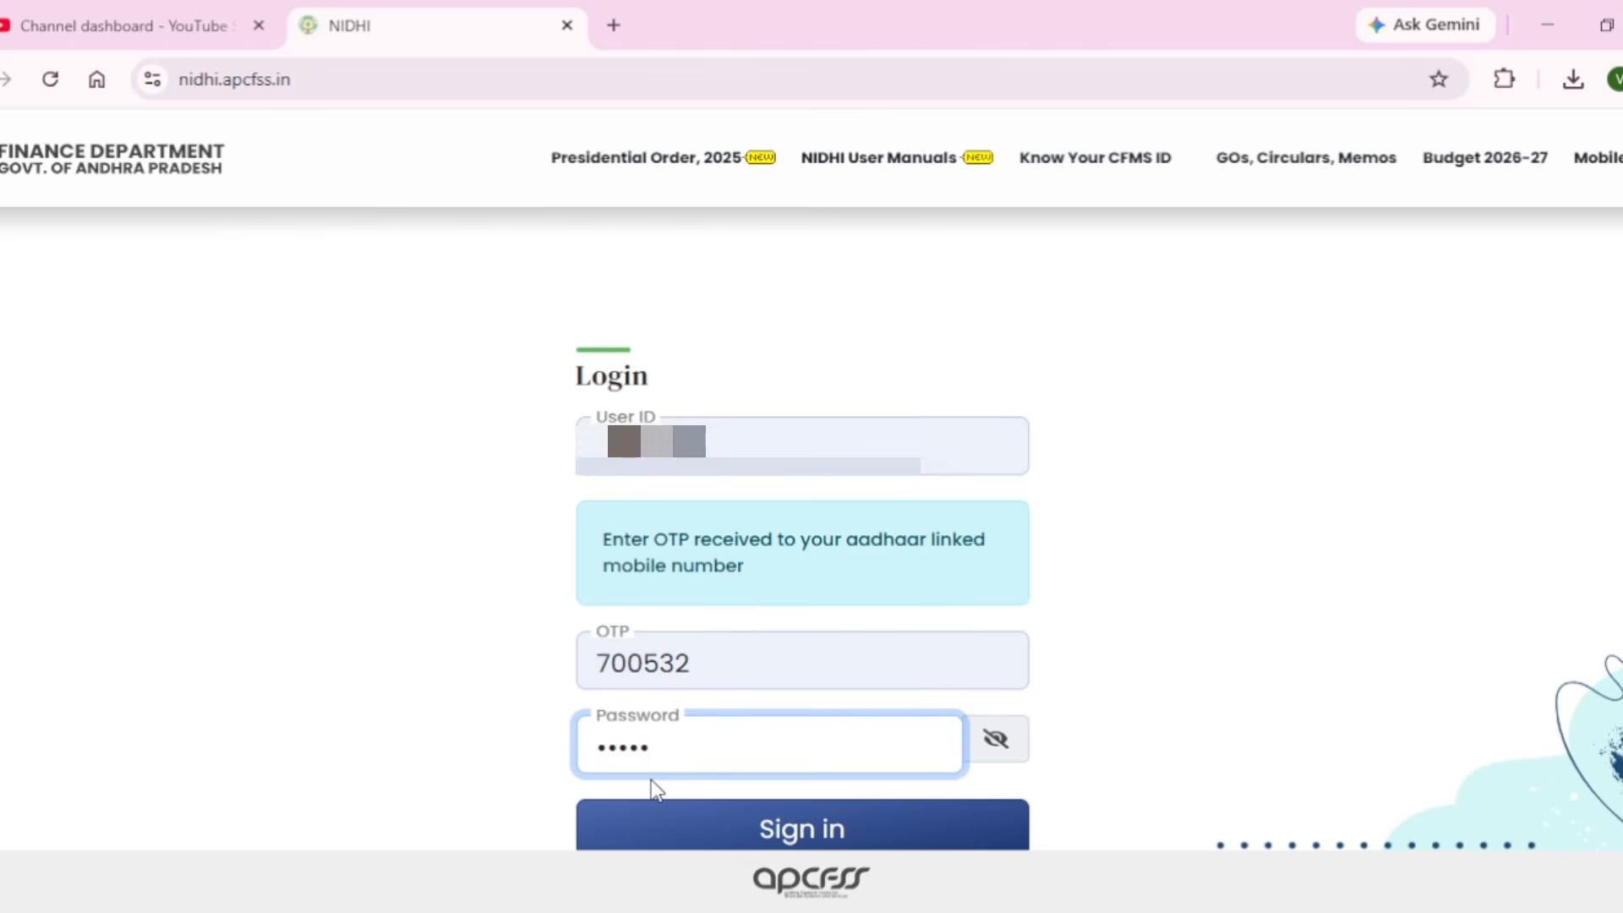
{"action": "type", "text": "****"}
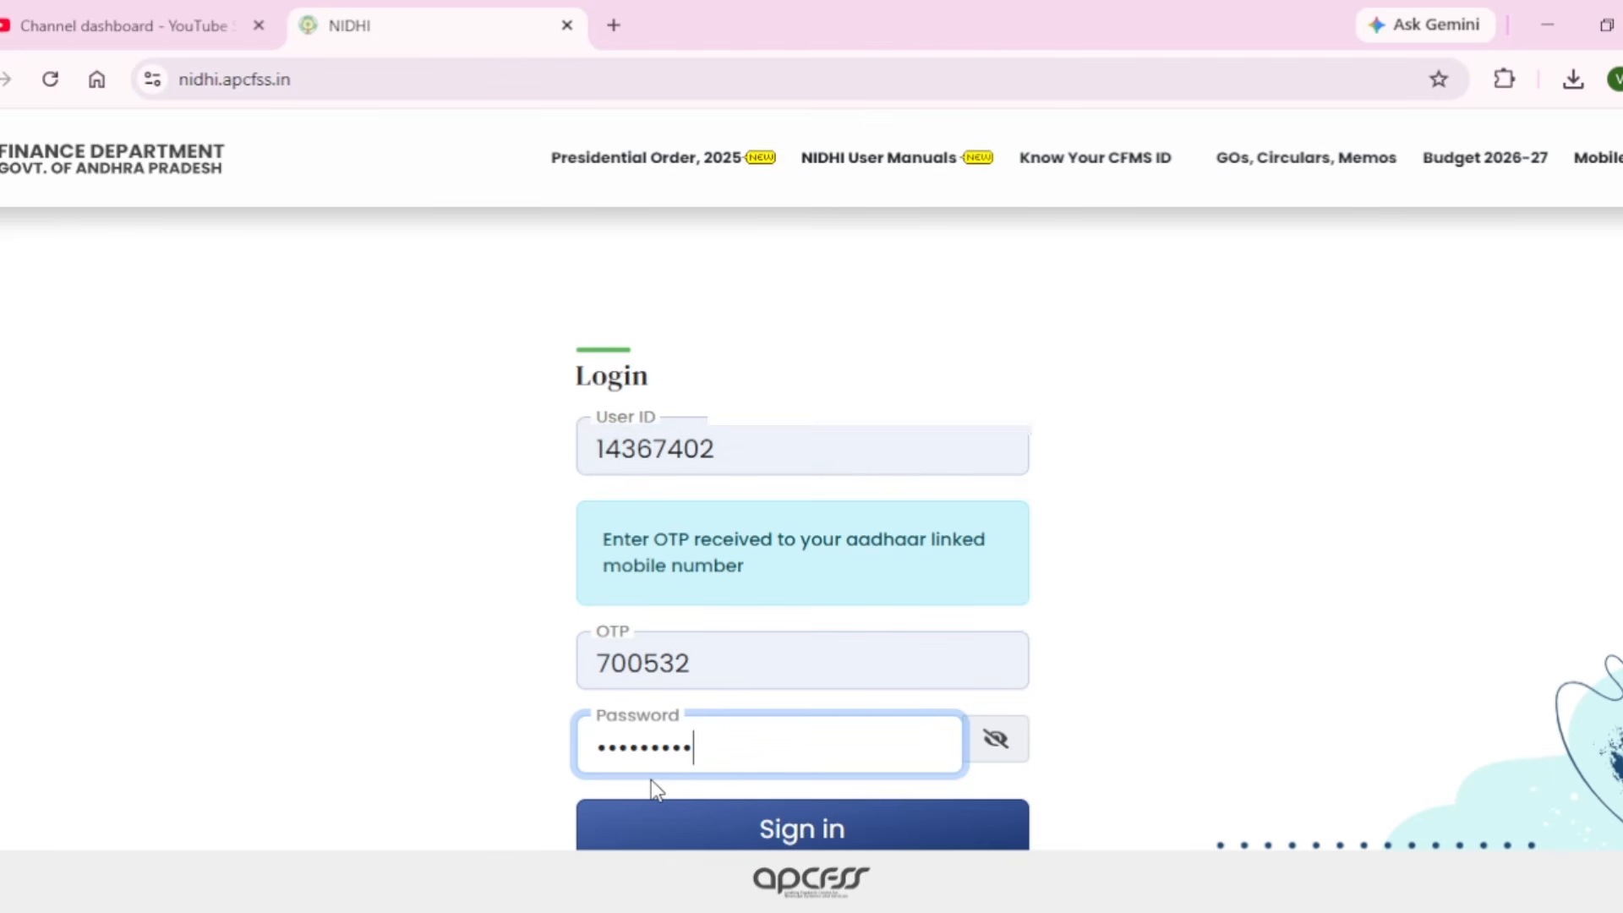
{"action": "left_click", "coordinate": [647, 833]}
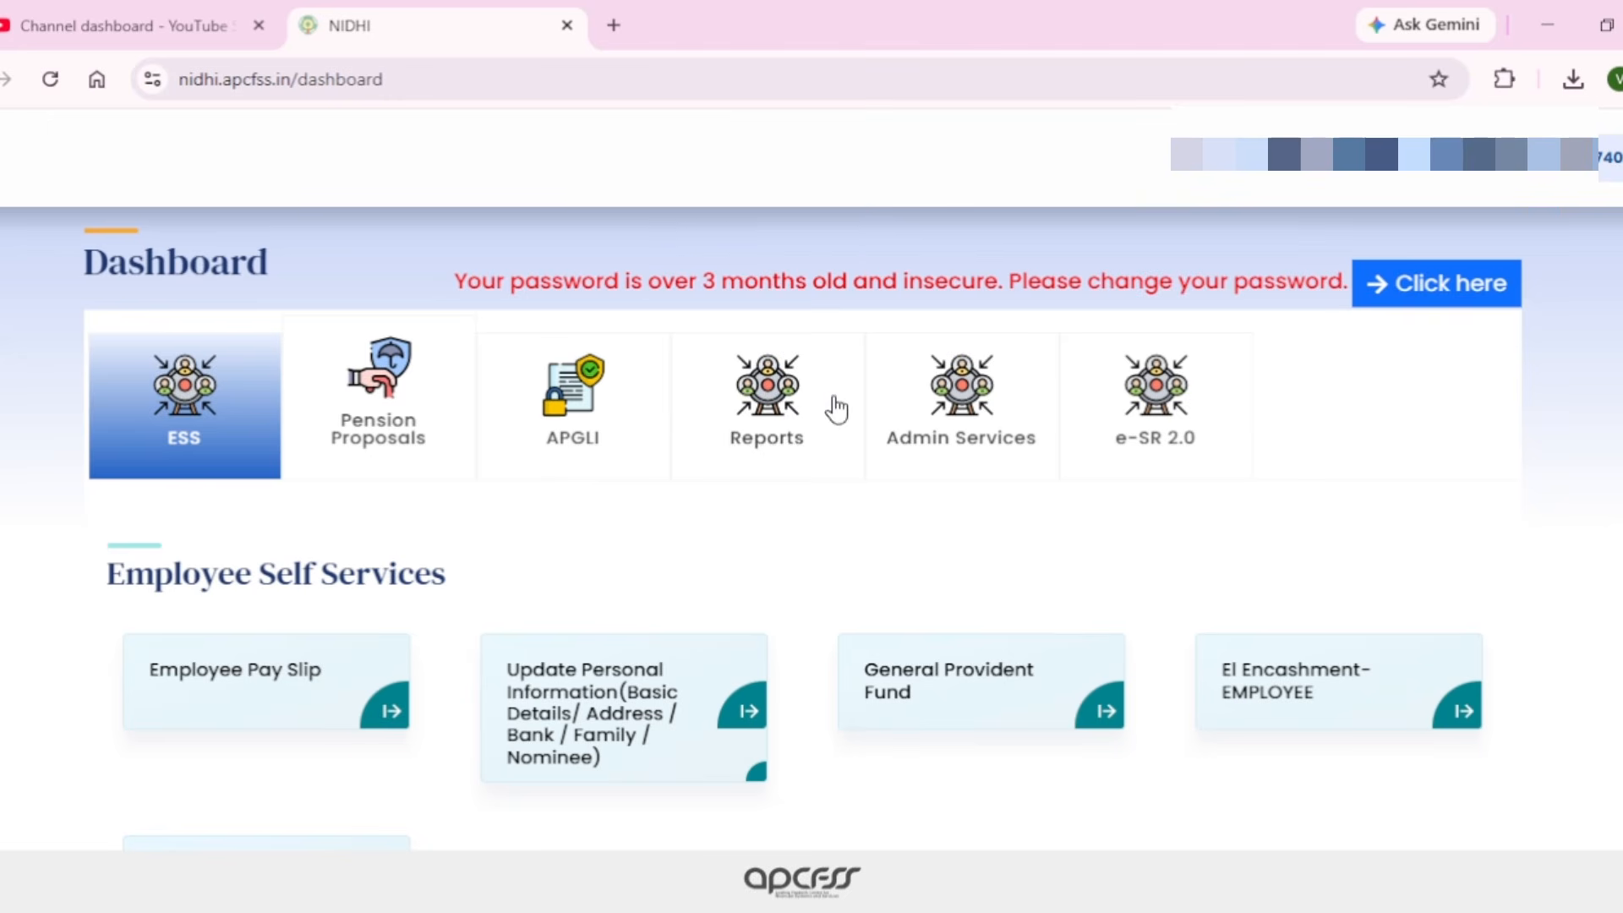
- Show the e-SR 2.0 services on the dashboard to reach the Service Register option
{"action": "left_click", "coordinate": [1175, 407]}
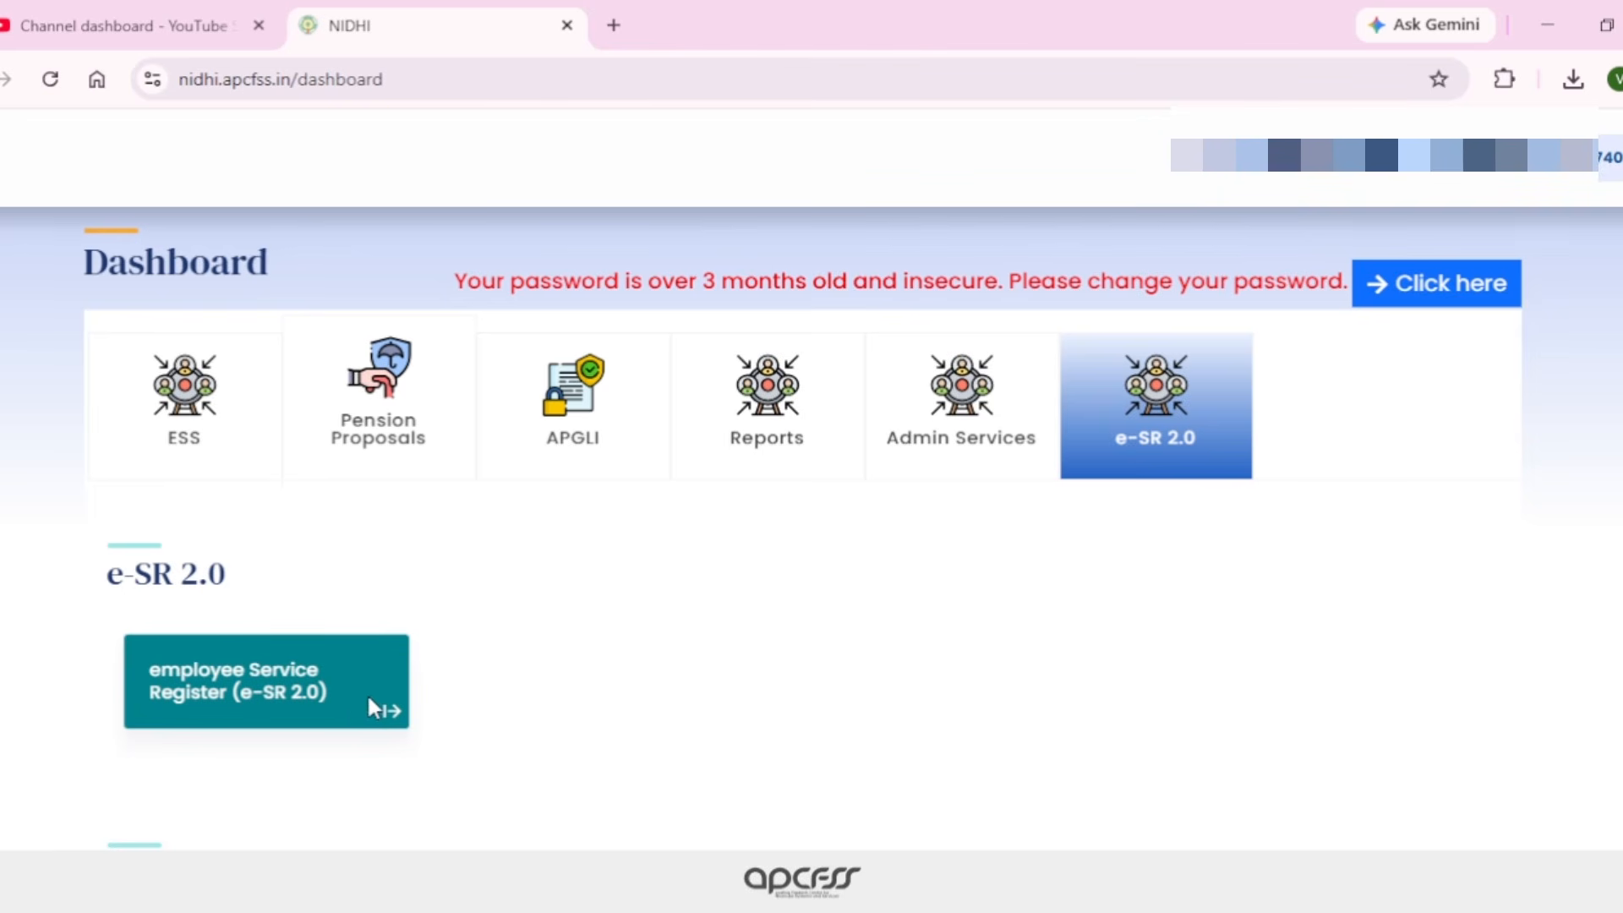
- Open the employee Service Register (e-SR 2.0) and go to its Service Events listing
{"action": "left_click", "coordinate": [331, 702]}
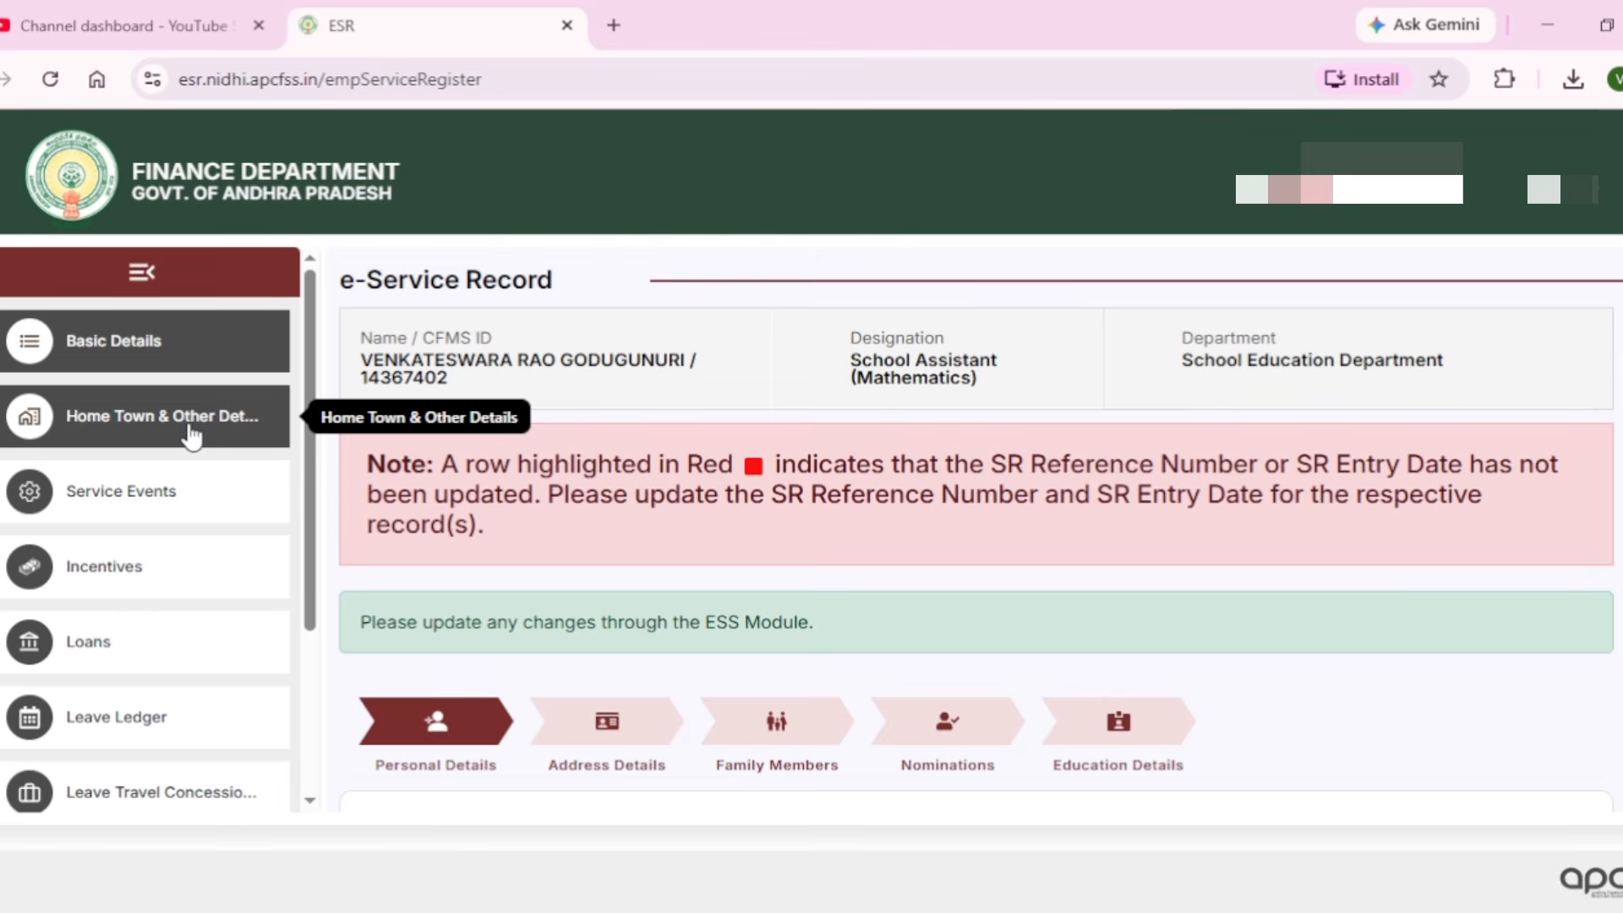
{"action": "left_click", "coordinate": [138, 497]}
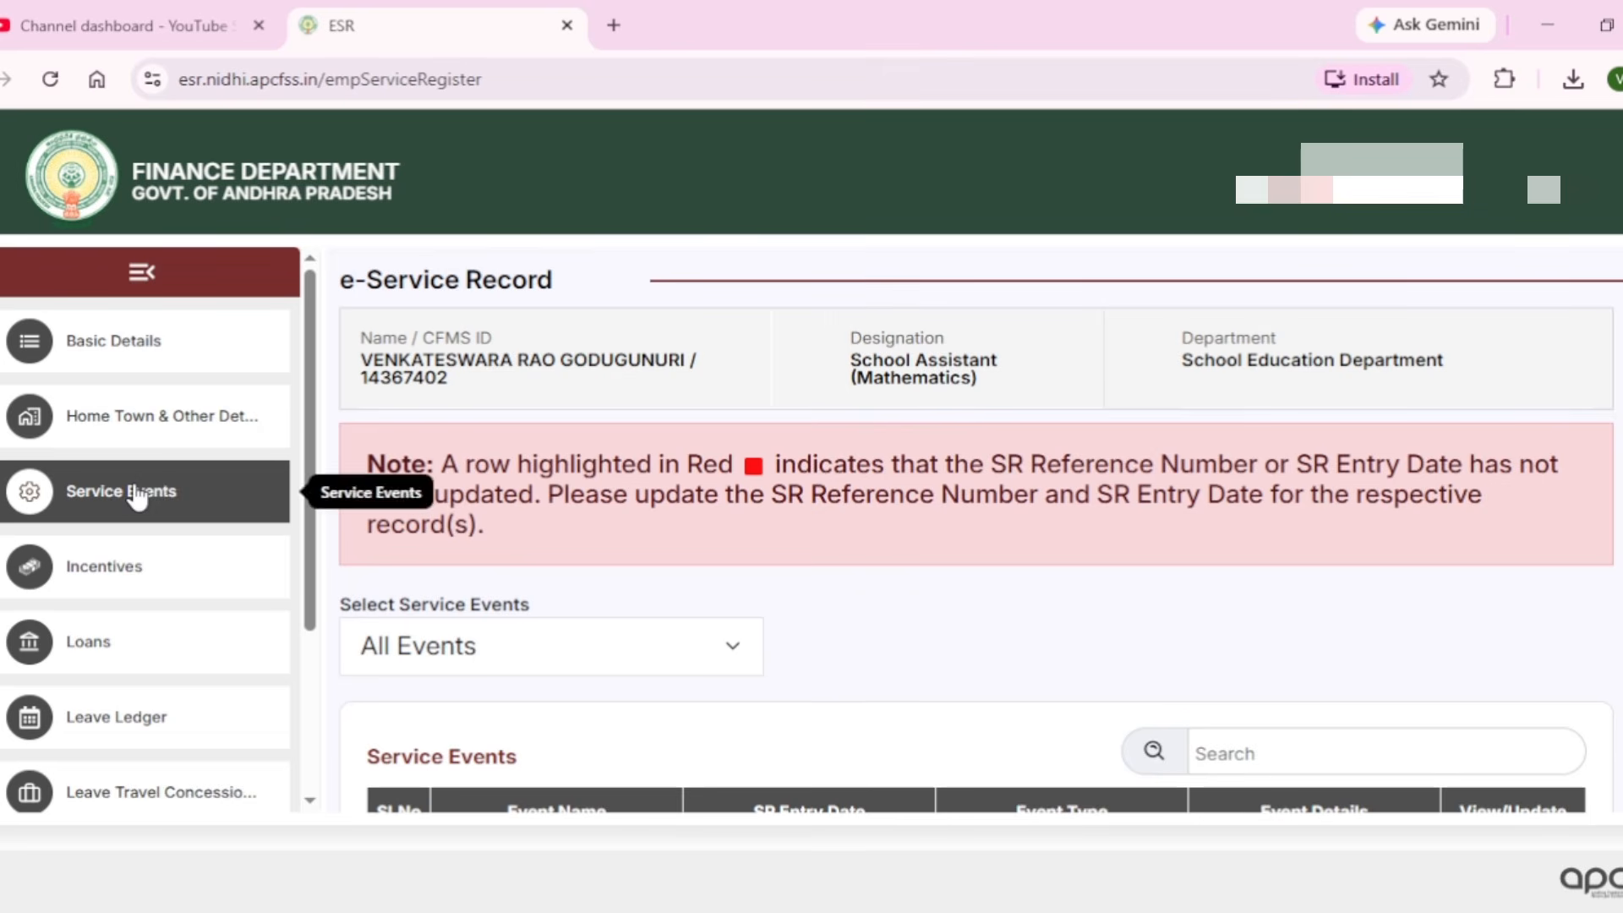
- Filter service events to Appointment, showing the District Selection Committee record dated 15/10/2009
{"action": "left_click", "coordinate": [520, 656]}
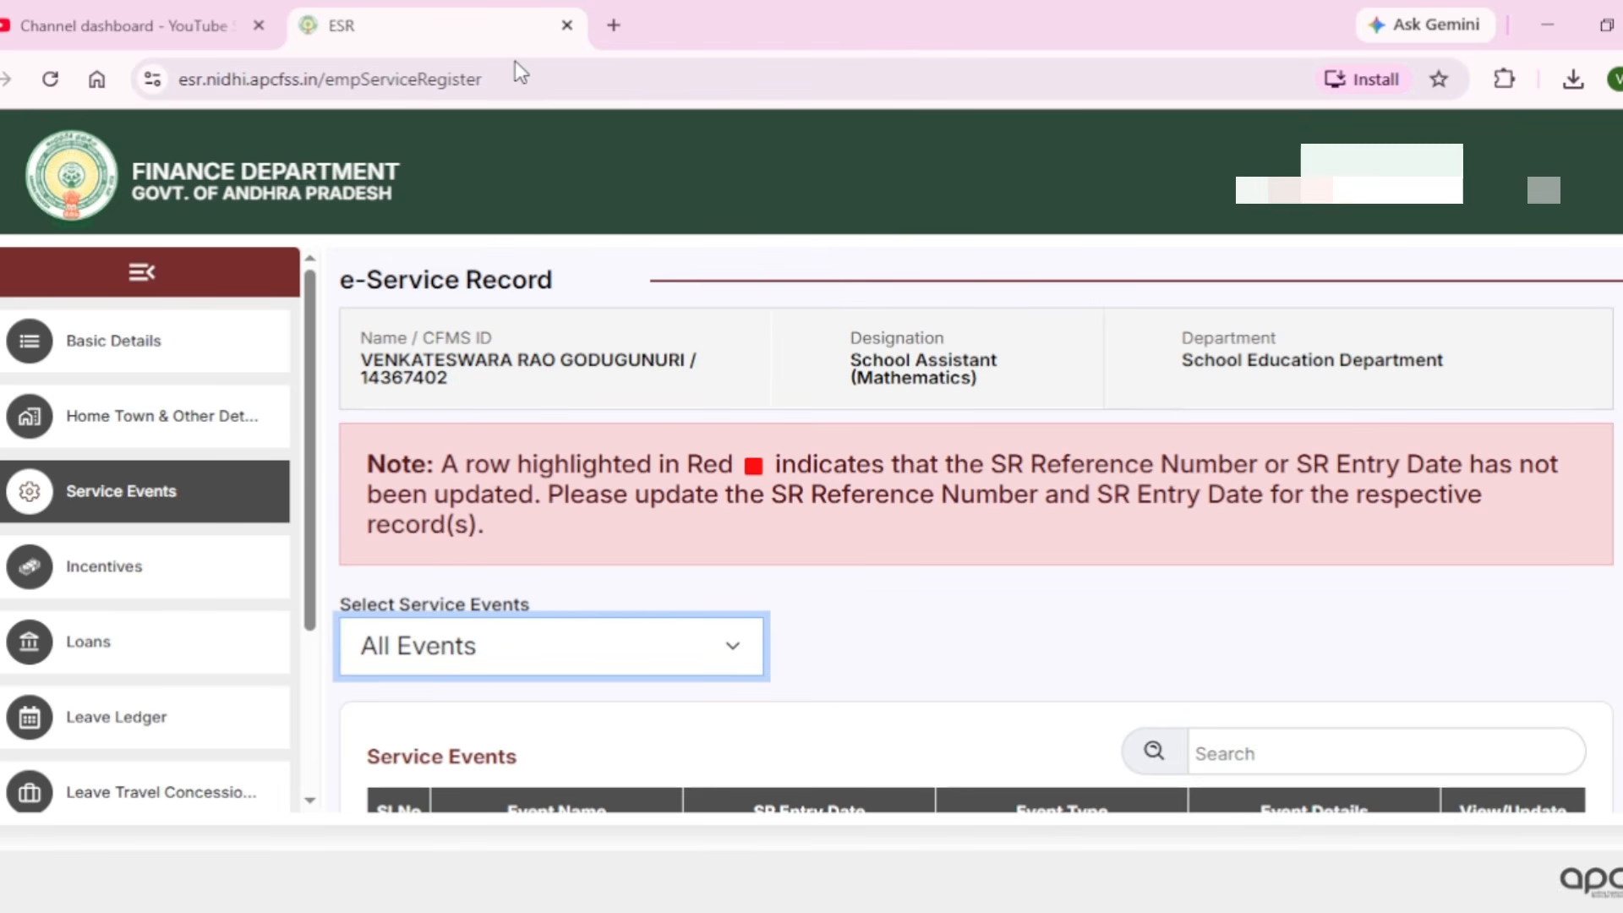
{"action": "key", "text": "Down"}
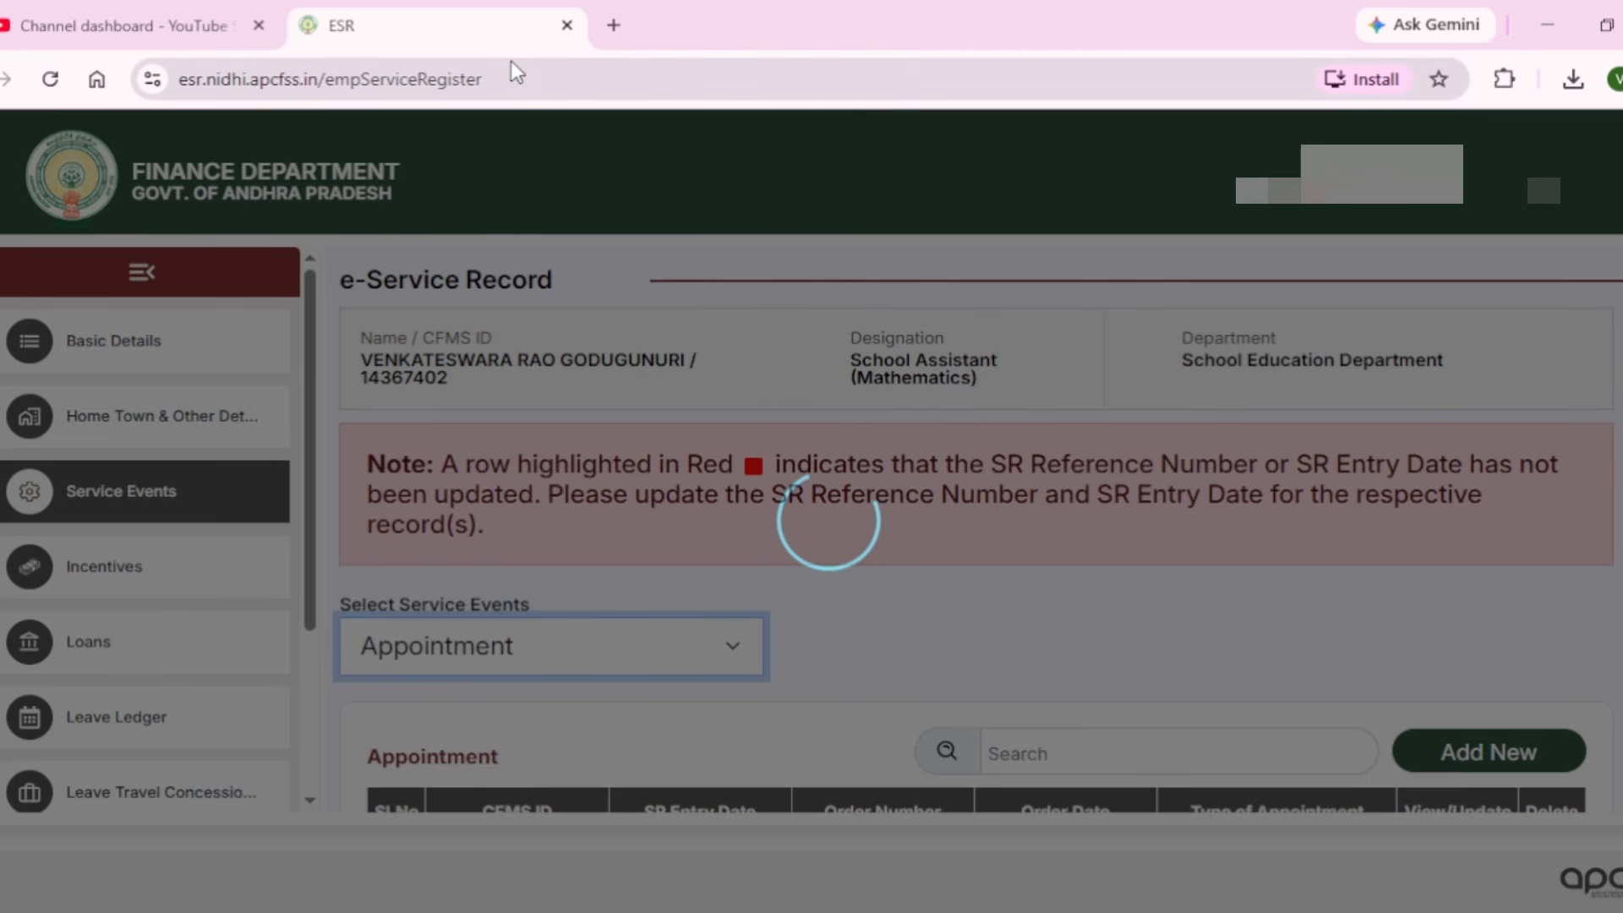
{"action": "scroll", "coordinate": [1017, 617], "scroll_direction": "down", "scroll_amount": 2}
{"action": "scroll", "coordinate": [1017, 617], "scroll_direction": "down", "scroll_amount": 1}
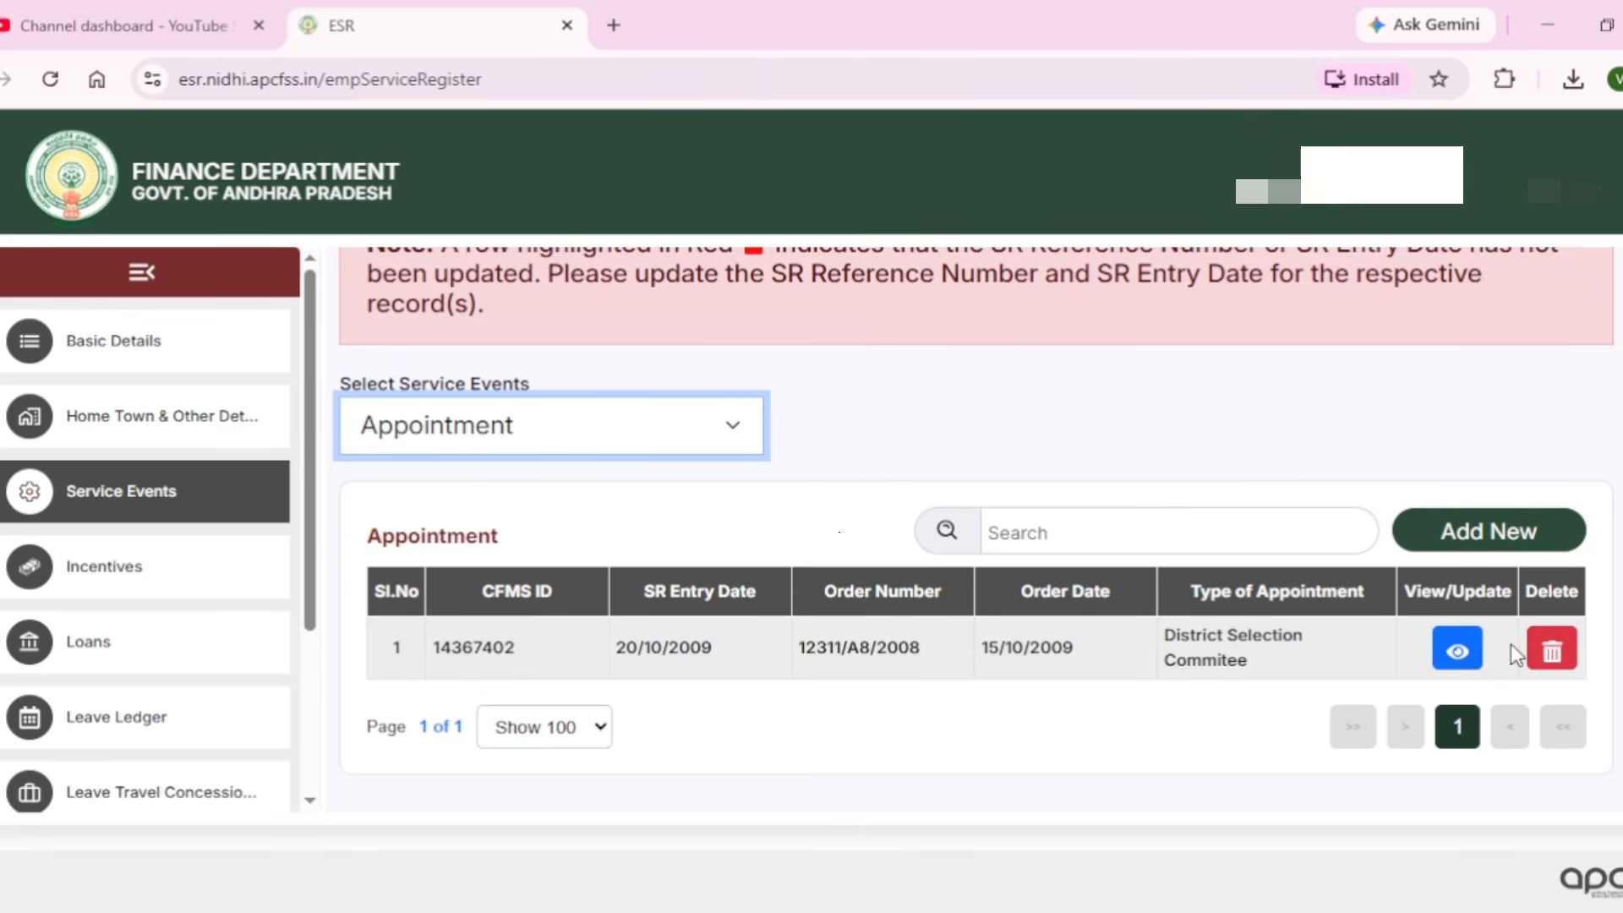
- View the appointment record's details, reviewing Ref. Page No 5, SR Entry Date 20/10/2009 and order details
{"action": "left_click", "coordinate": [1458, 649]}
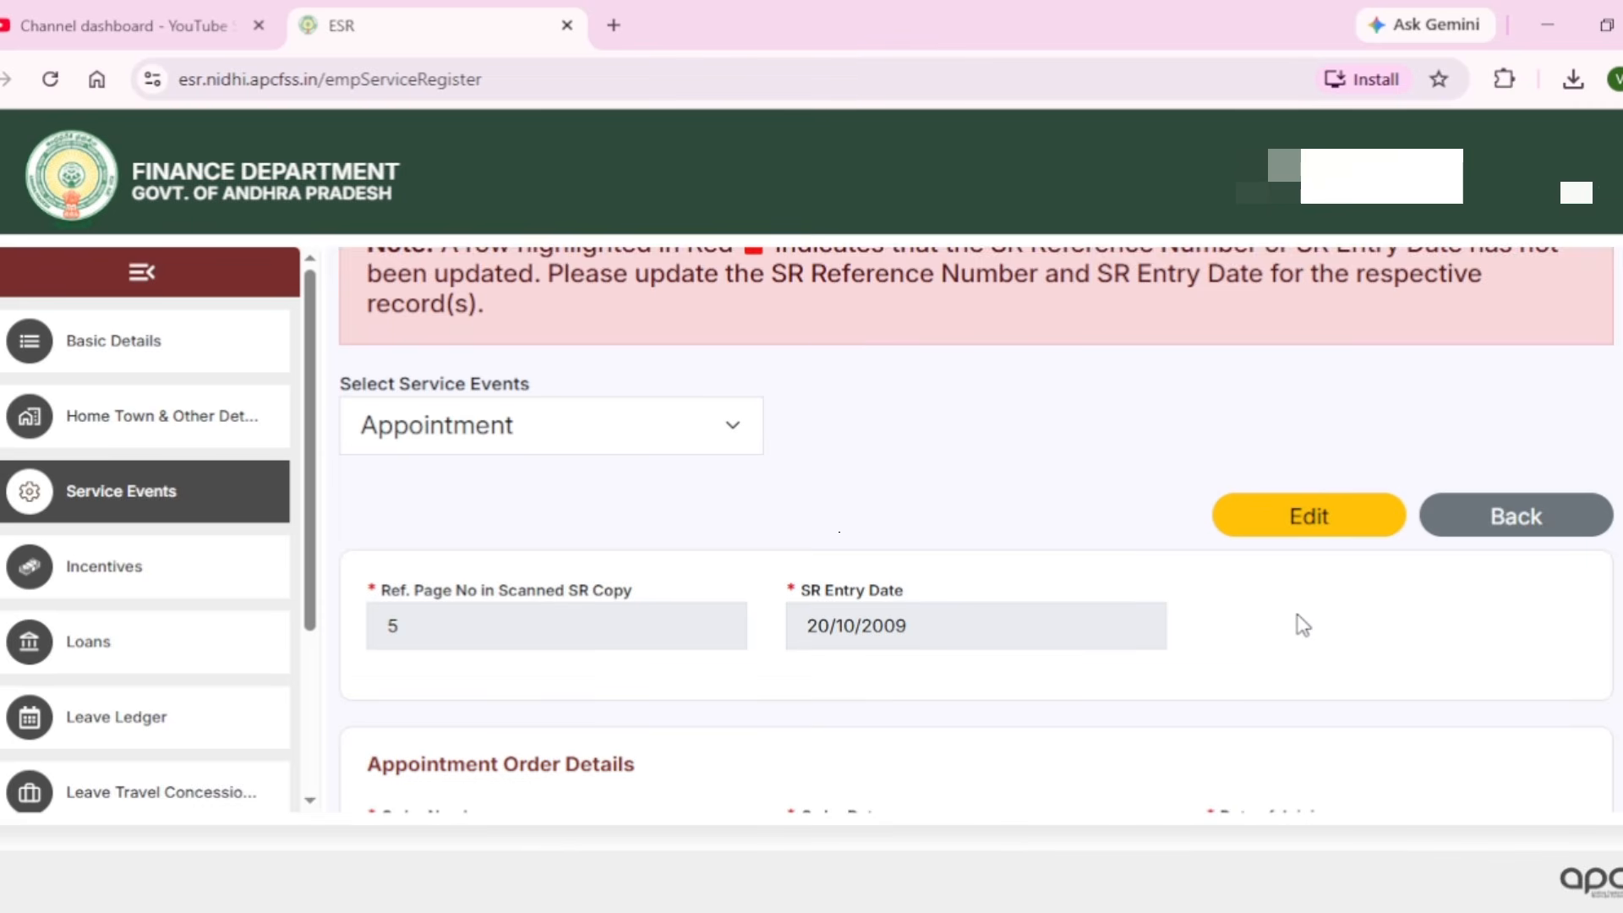
{"action": "scroll", "coordinate": [820, 656], "scroll_direction": "down", "scroll_amount": 12}
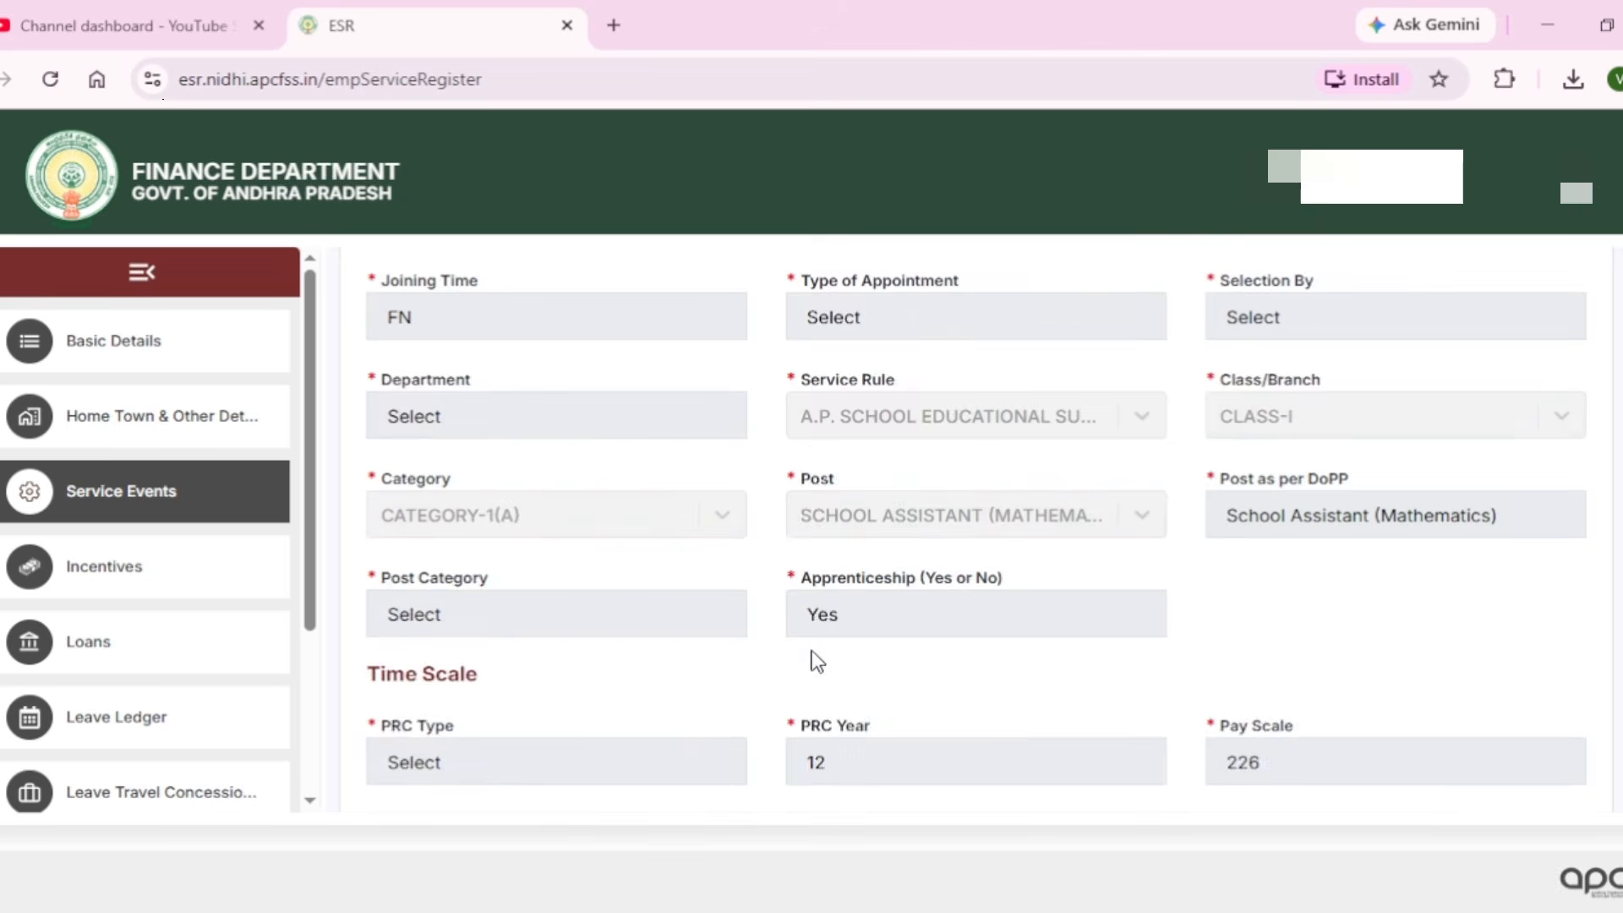
{"action": "scroll", "coordinate": [833, 655], "scroll_direction": "up", "scroll_amount": 12}
{"action": "scroll", "coordinate": [837, 655], "scroll_direction": "up", "scroll_amount": 5}
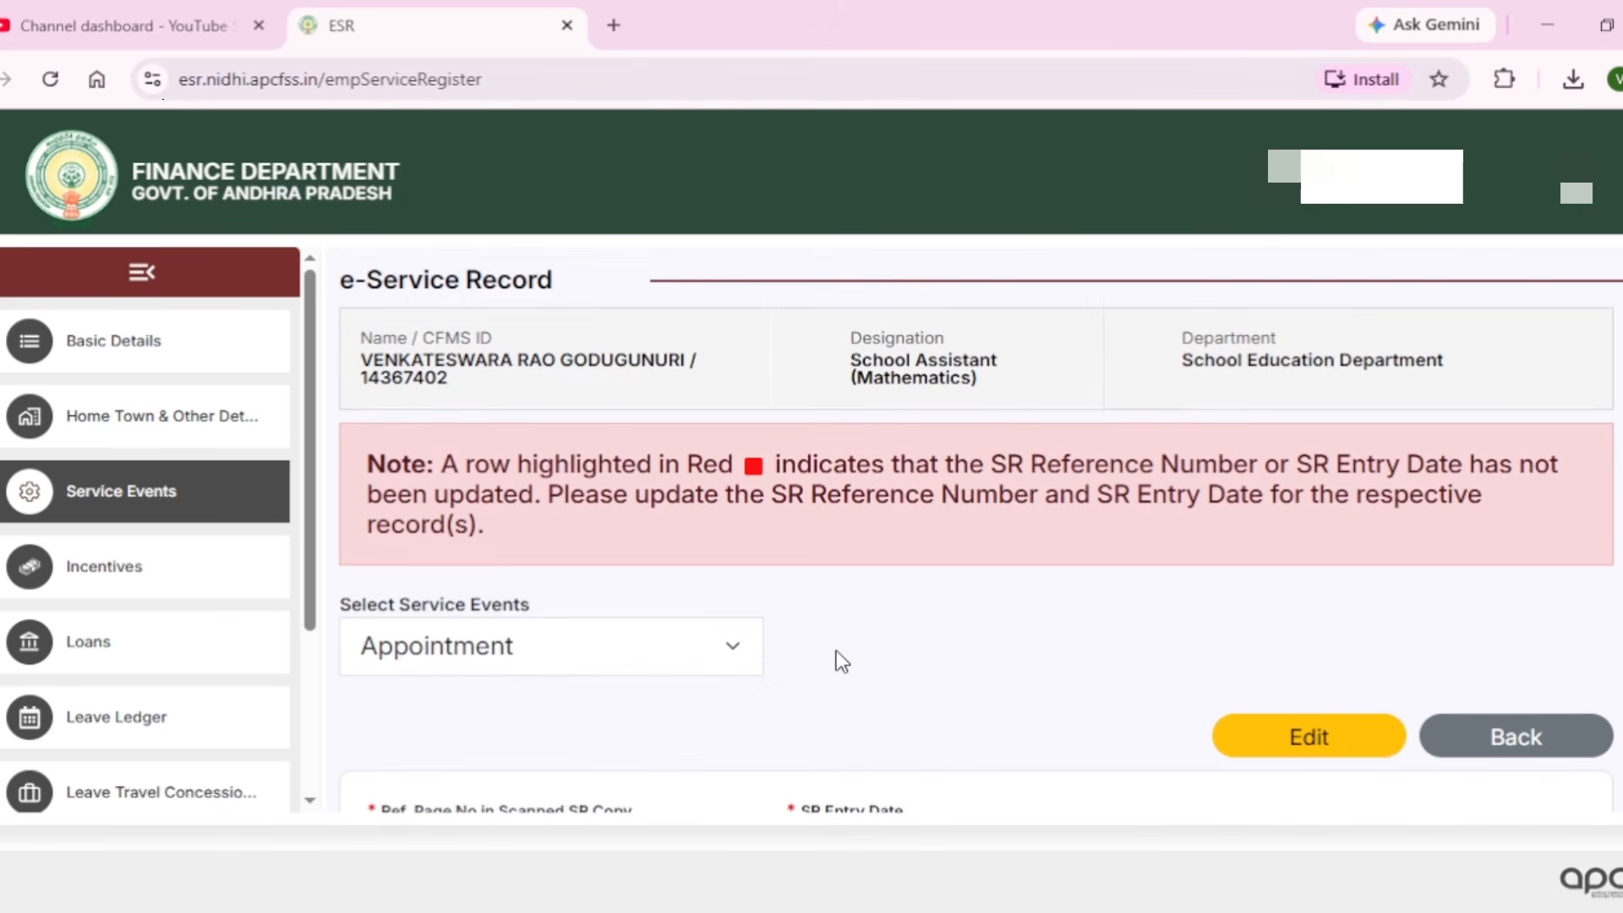
{"action": "scroll", "coordinate": [874, 603], "scroll_direction": "down", "scroll_amount": 1}
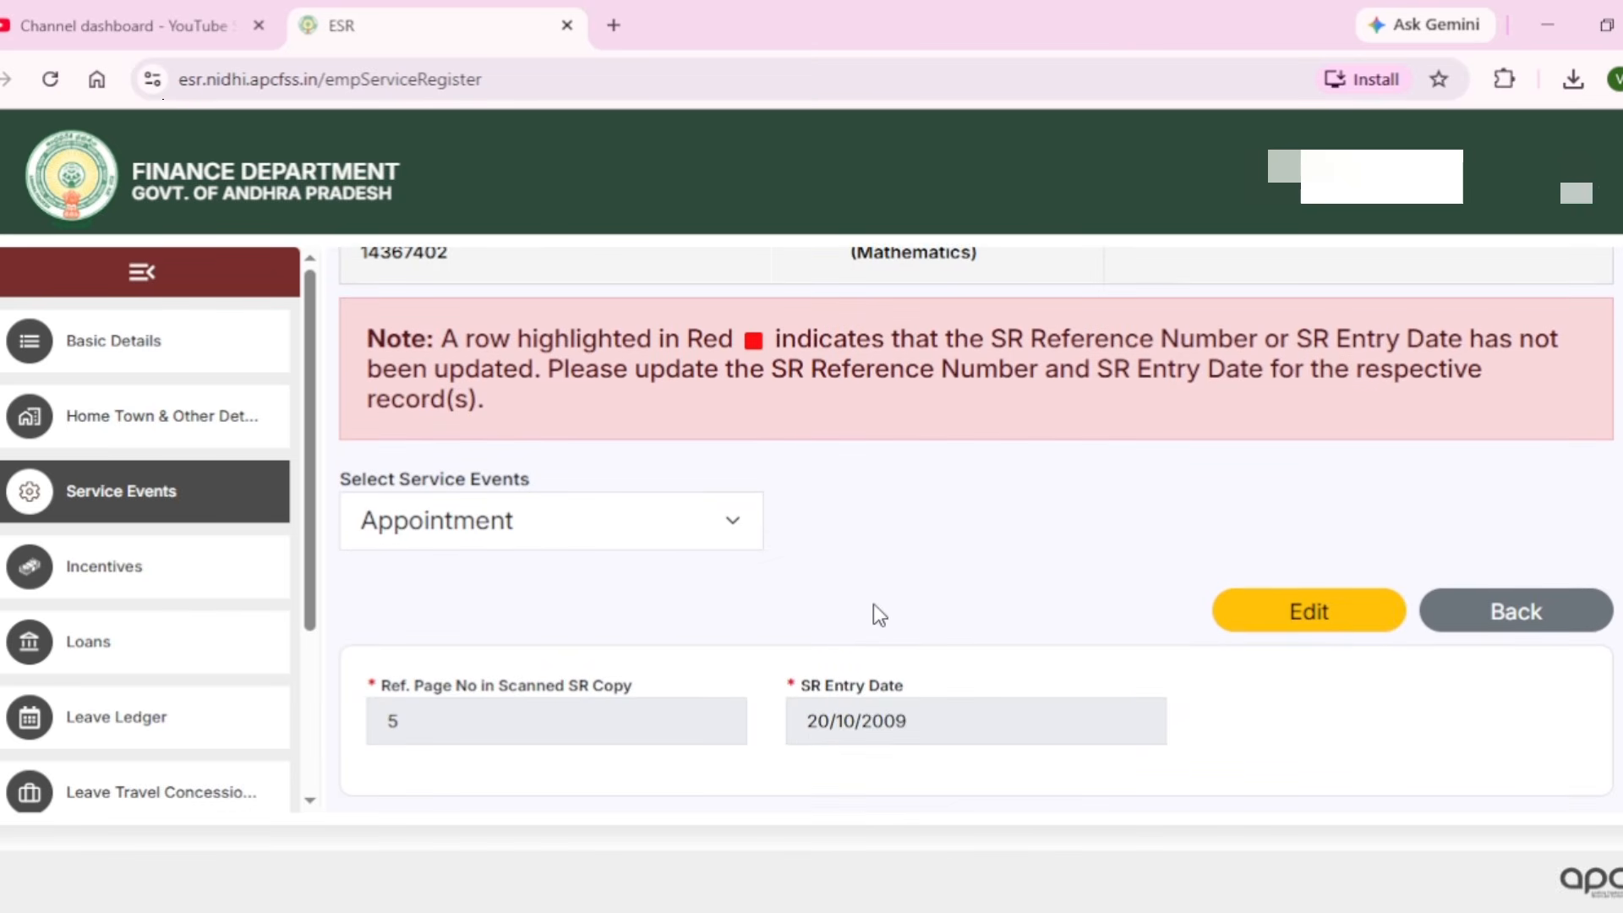
{"action": "scroll", "coordinate": [874, 604], "scroll_direction": "down", "scroll_amount": 1}
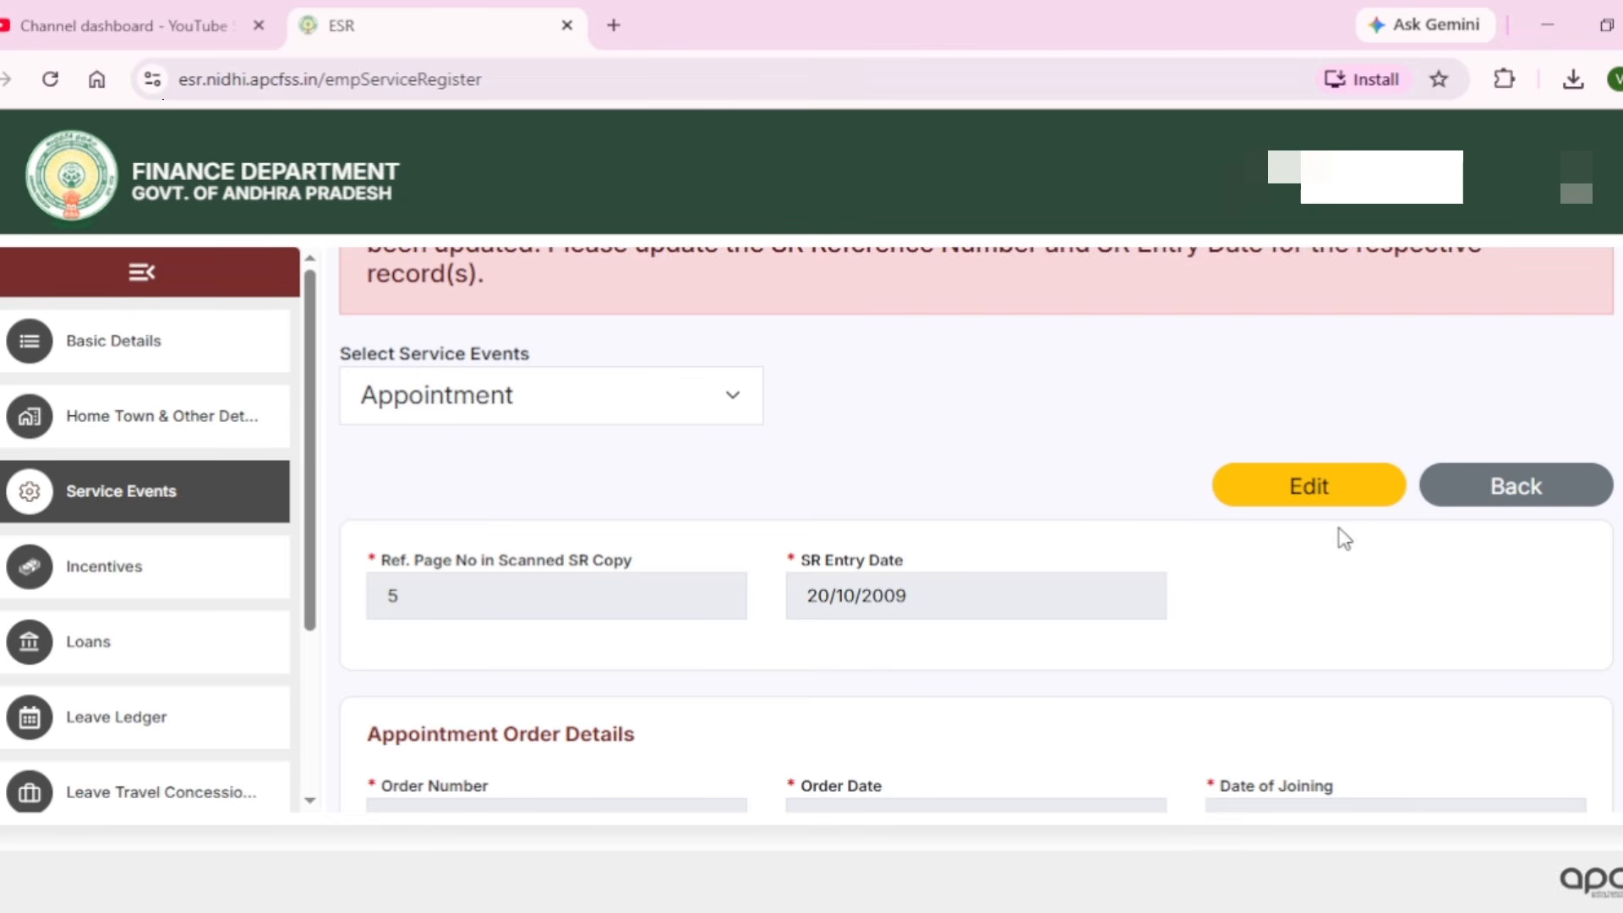
{"action": "left_click", "coordinate": [1309, 490]}
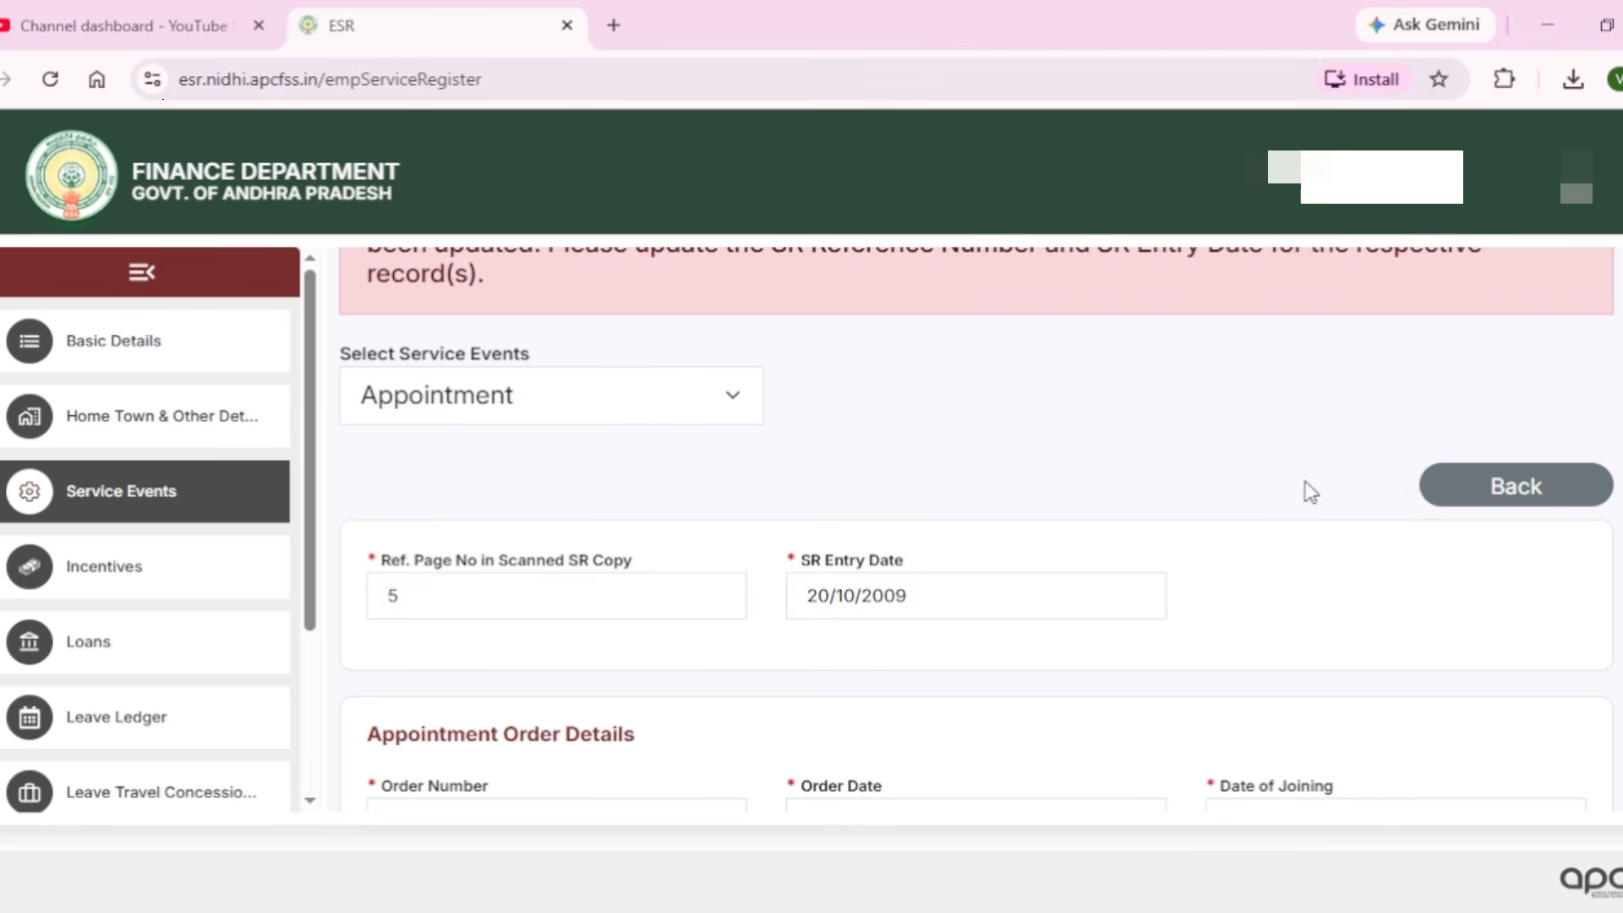
{"action": "scroll", "coordinate": [993, 468], "scroll_direction": "down", "scroll_amount": 2}
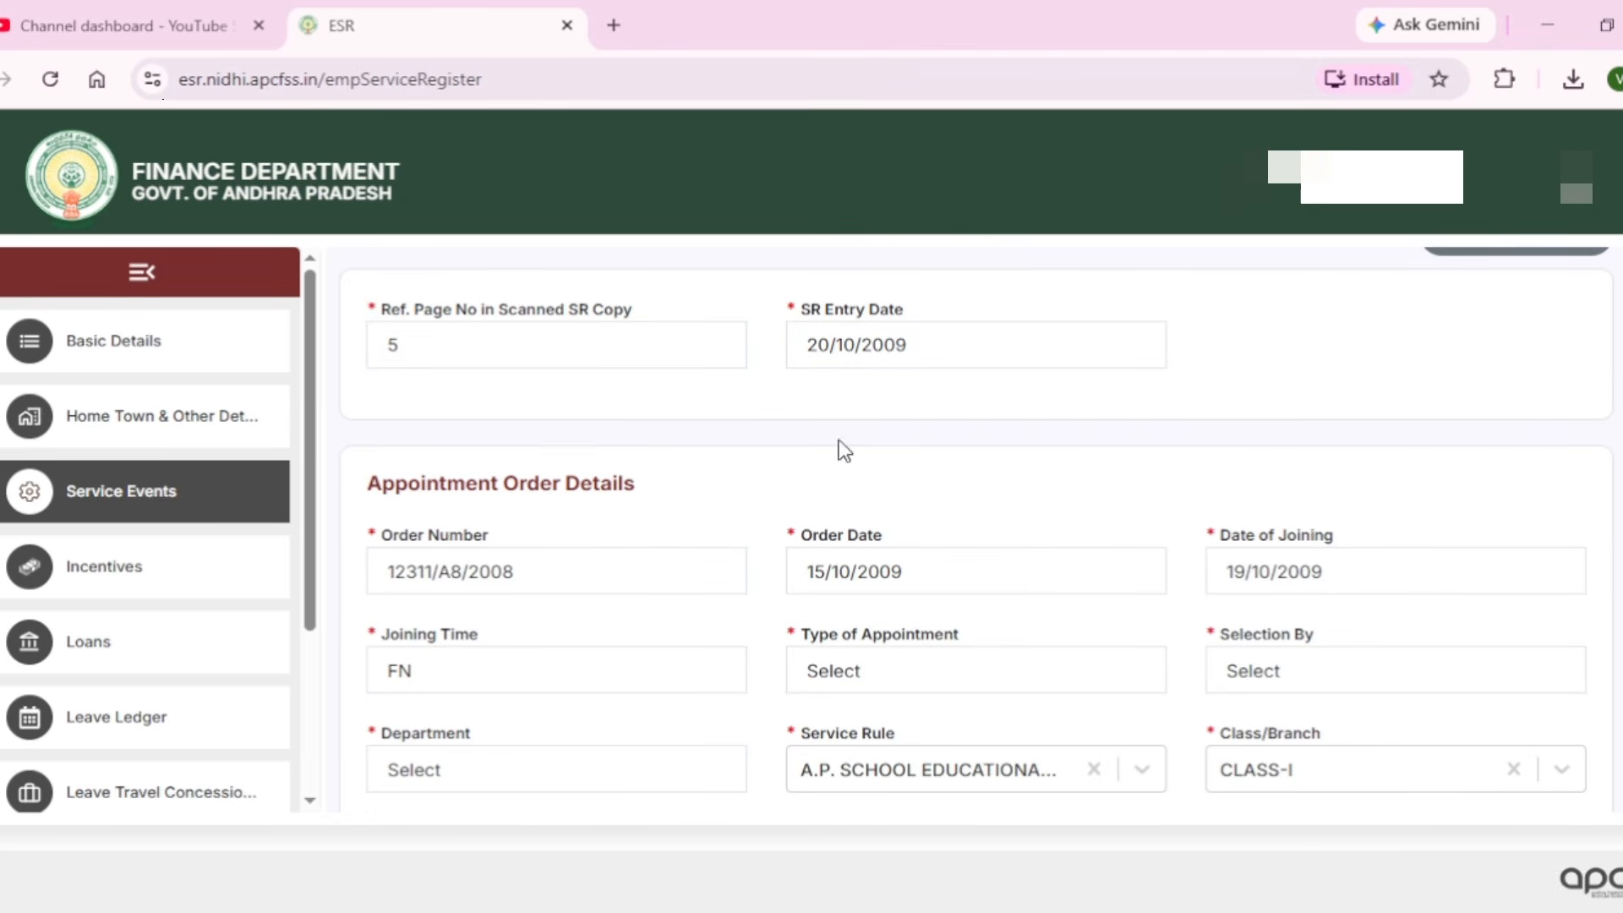
{"action": "left_click", "coordinate": [622, 346]}
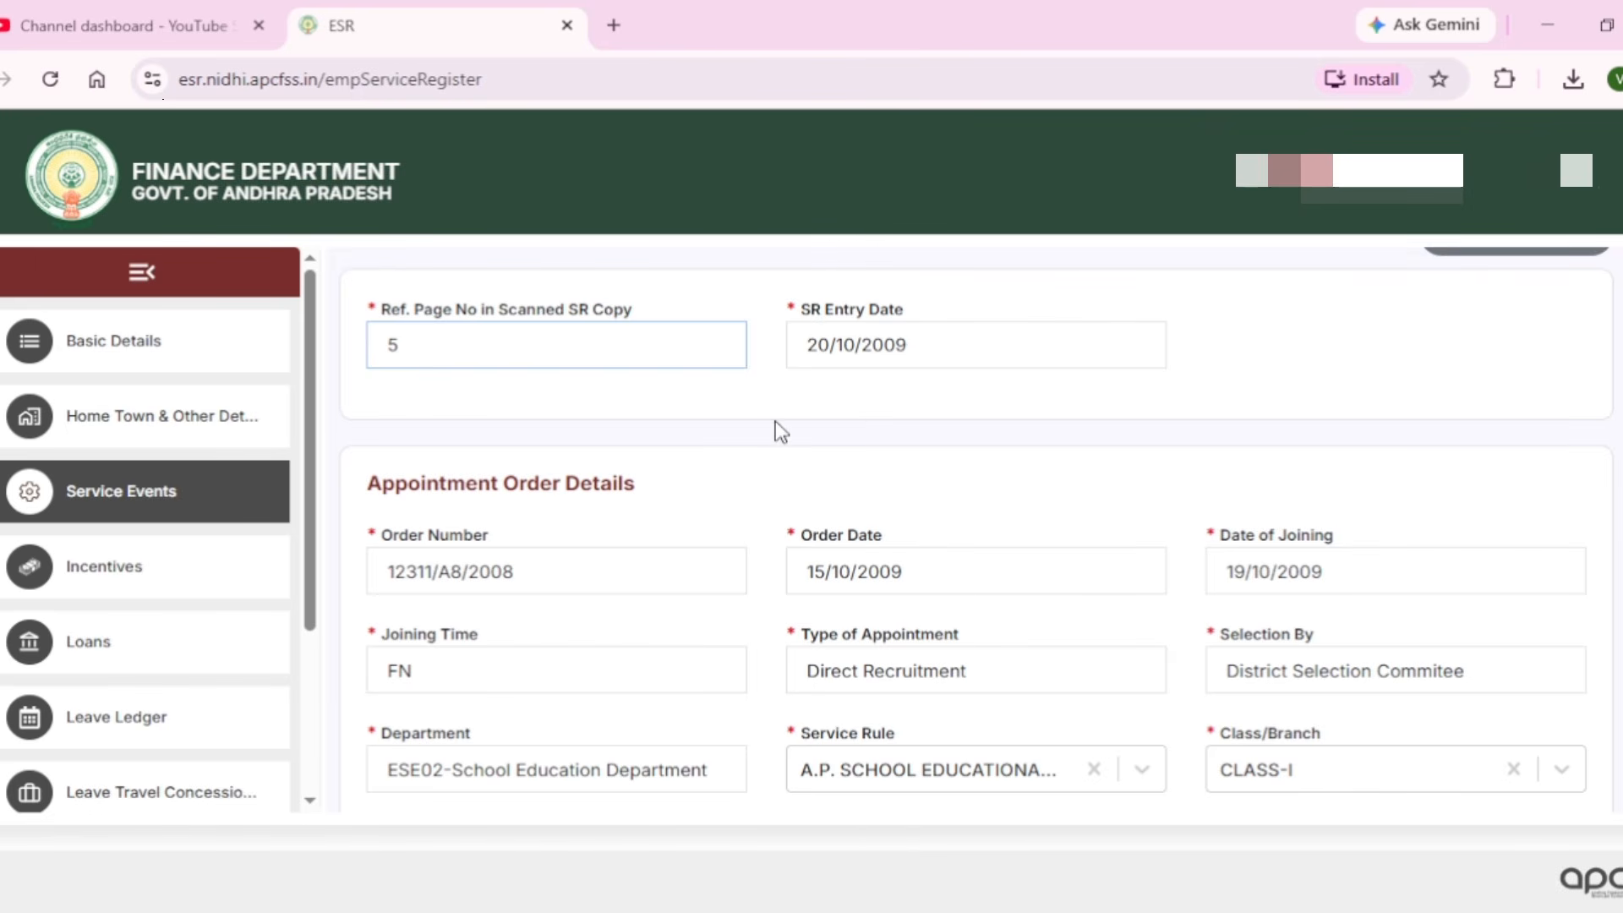
{"action": "scroll", "coordinate": [778, 428], "scroll_direction": "down", "scroll_amount": 3}
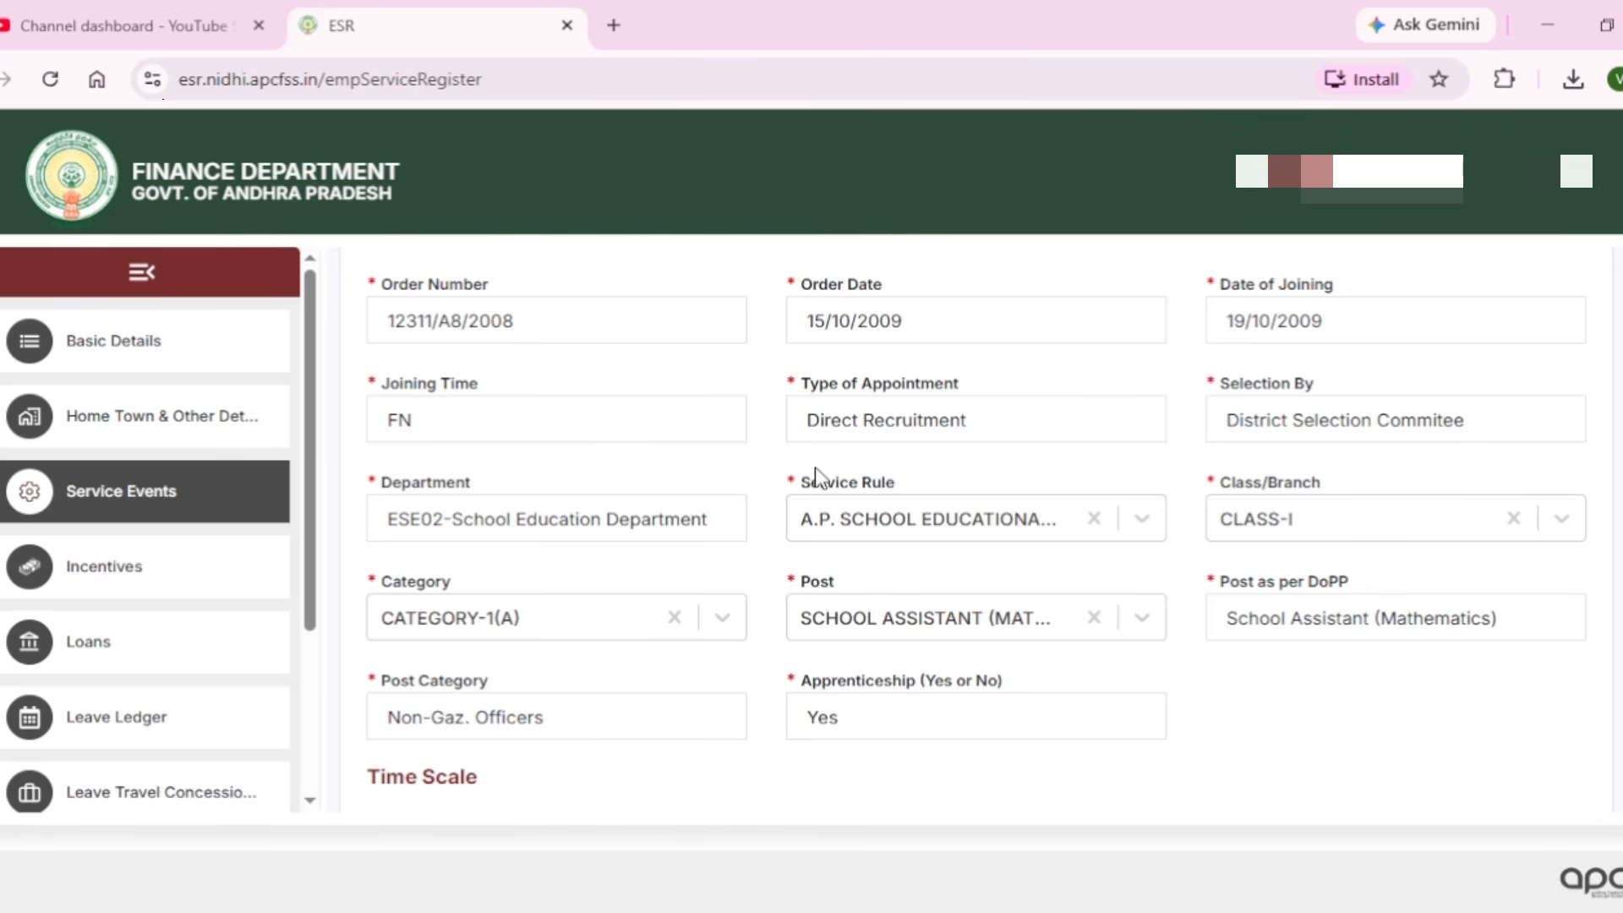
{"action": "left_click", "coordinate": [644, 430]}
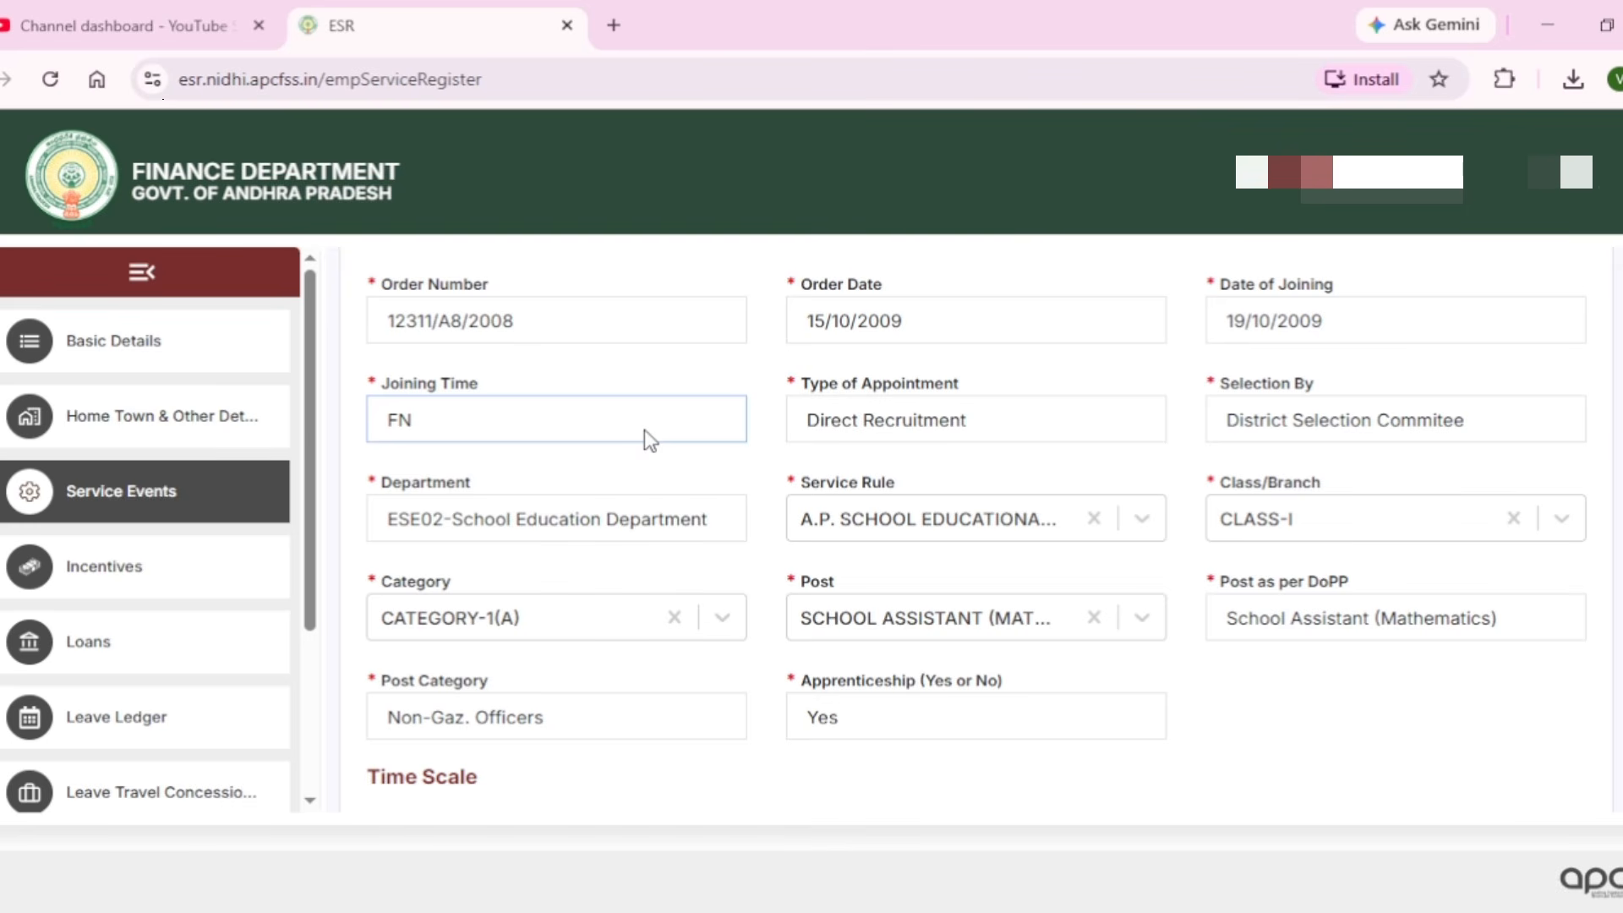
{"action": "left_click", "coordinate": [884, 424]}
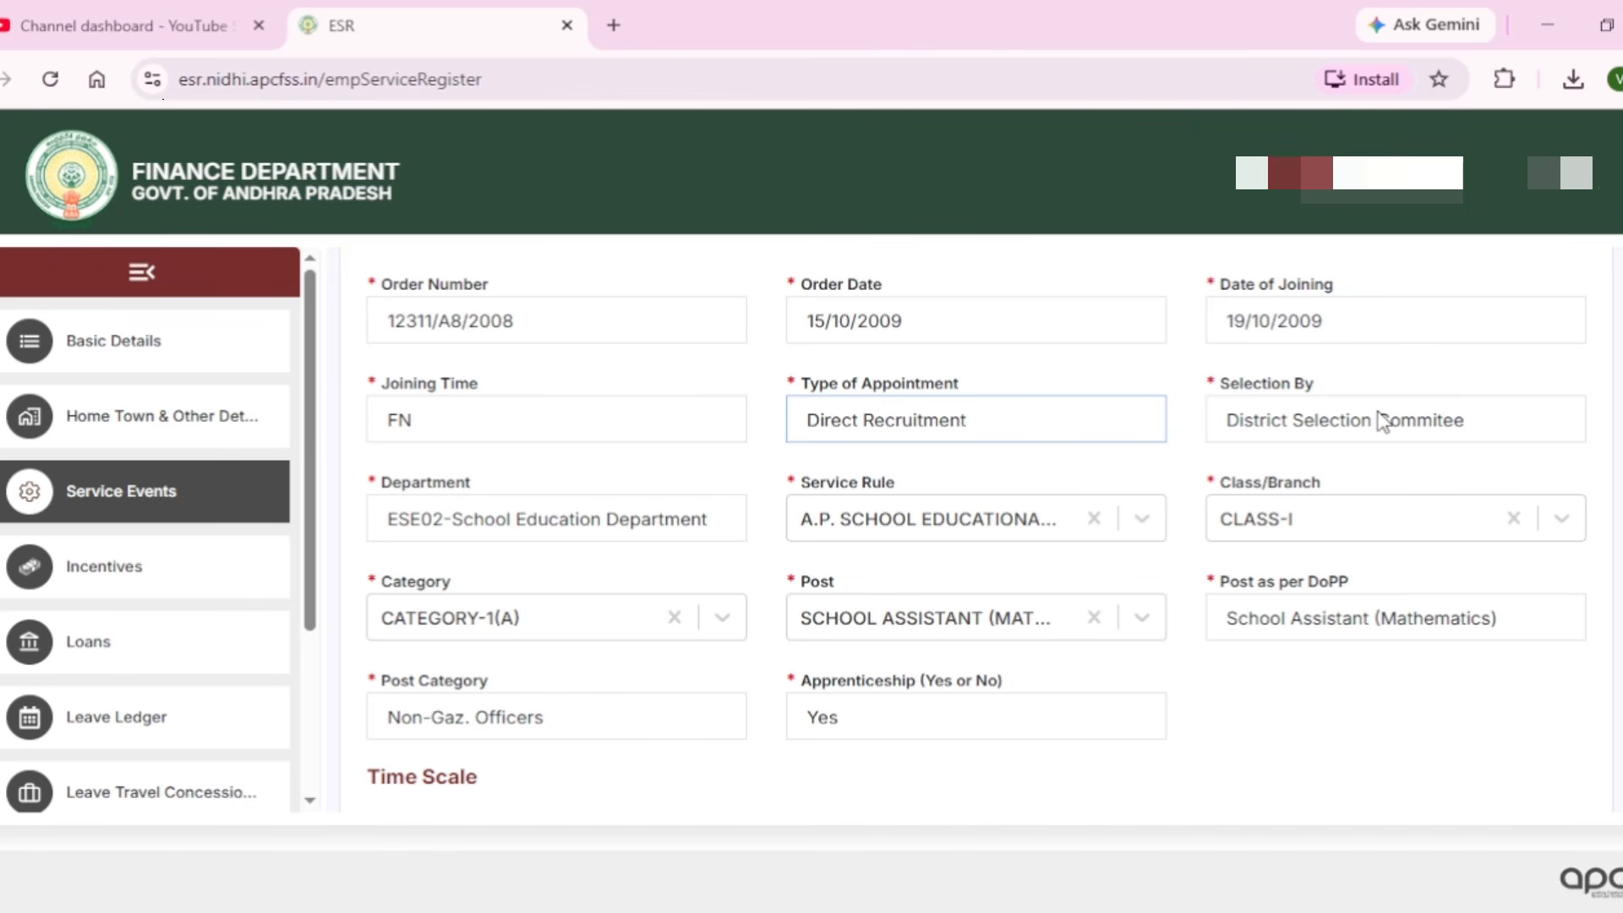
{"action": "left_click", "coordinate": [1344, 429]}
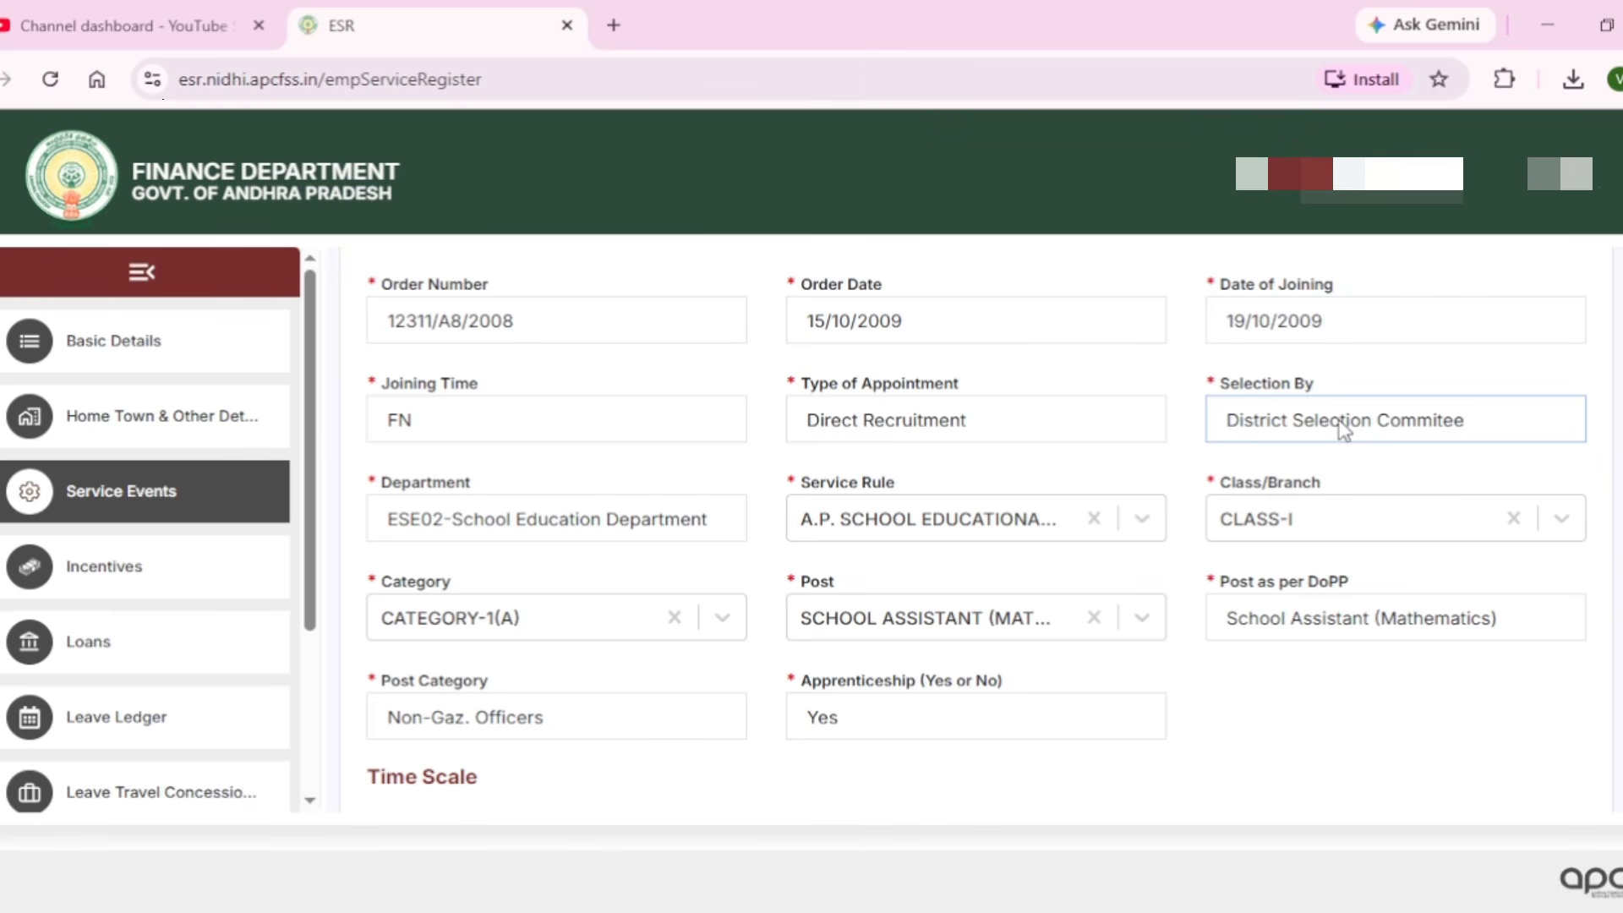
{"action": "left_click", "coordinate": [649, 526]}
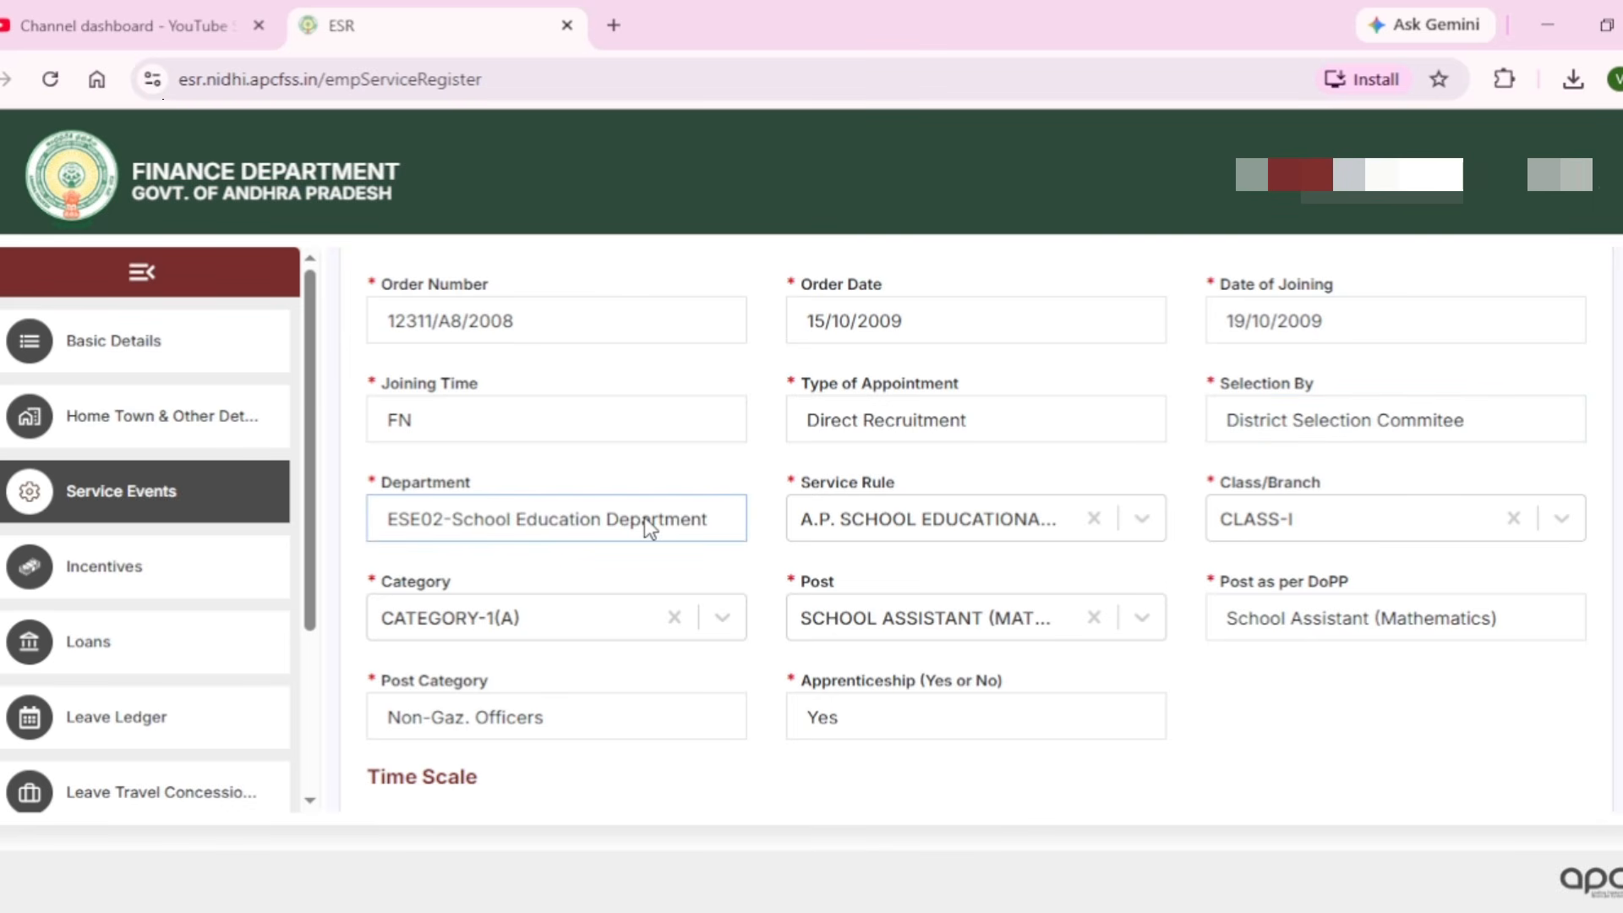
{"action": "left_click", "coordinate": [873, 532]}
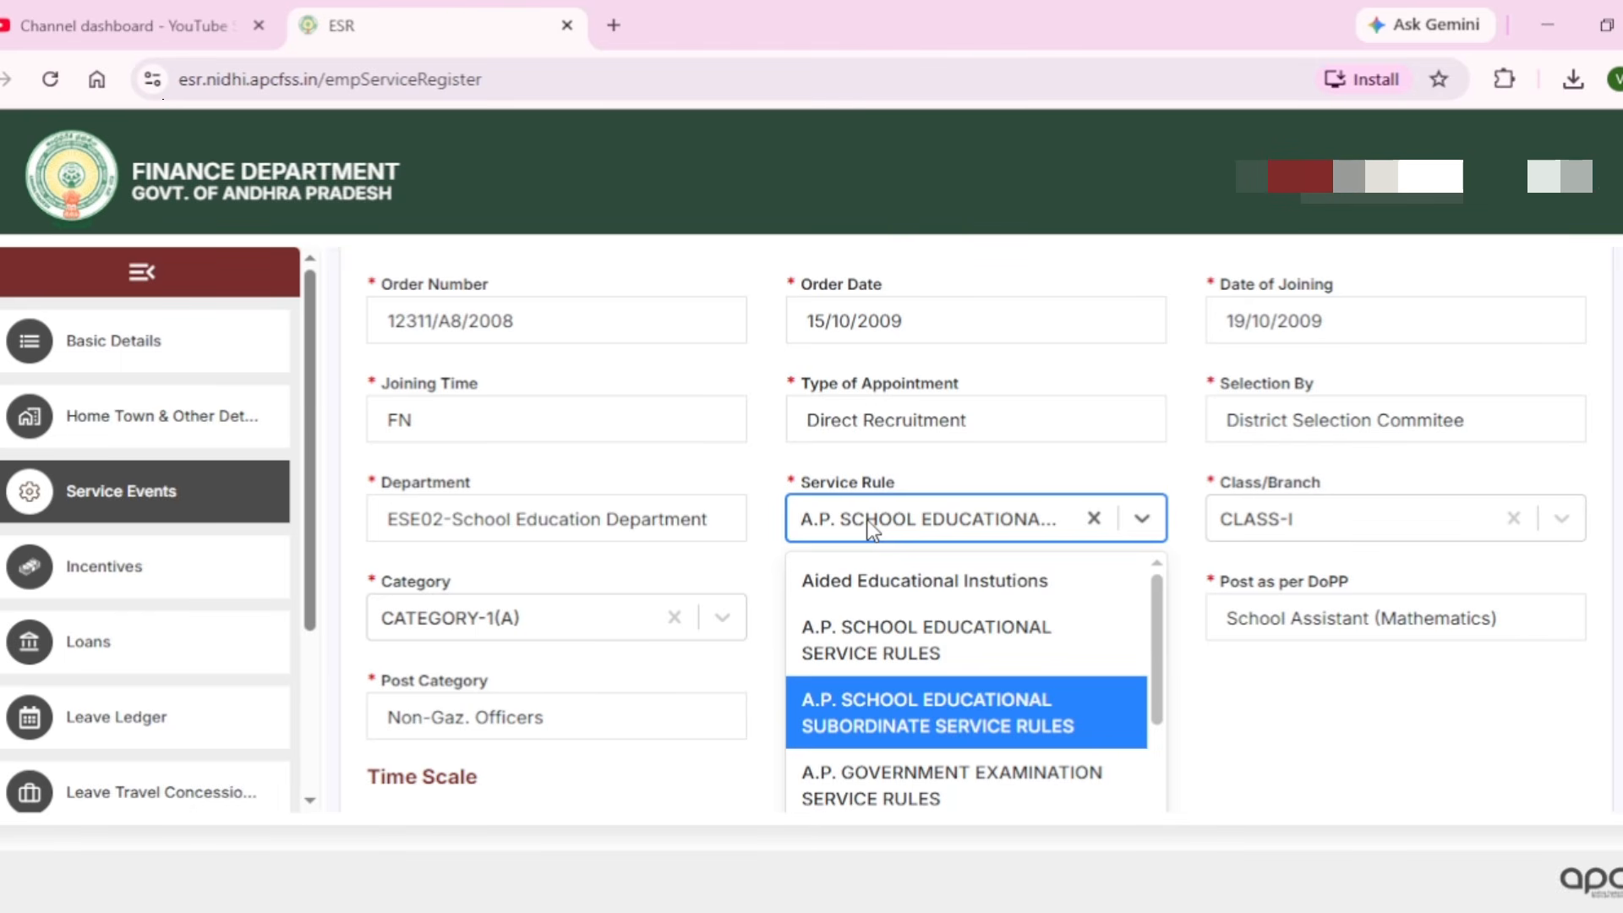
{"action": "left_click", "coordinate": [873, 528]}
{"action": "left_click", "coordinate": [1290, 526]}
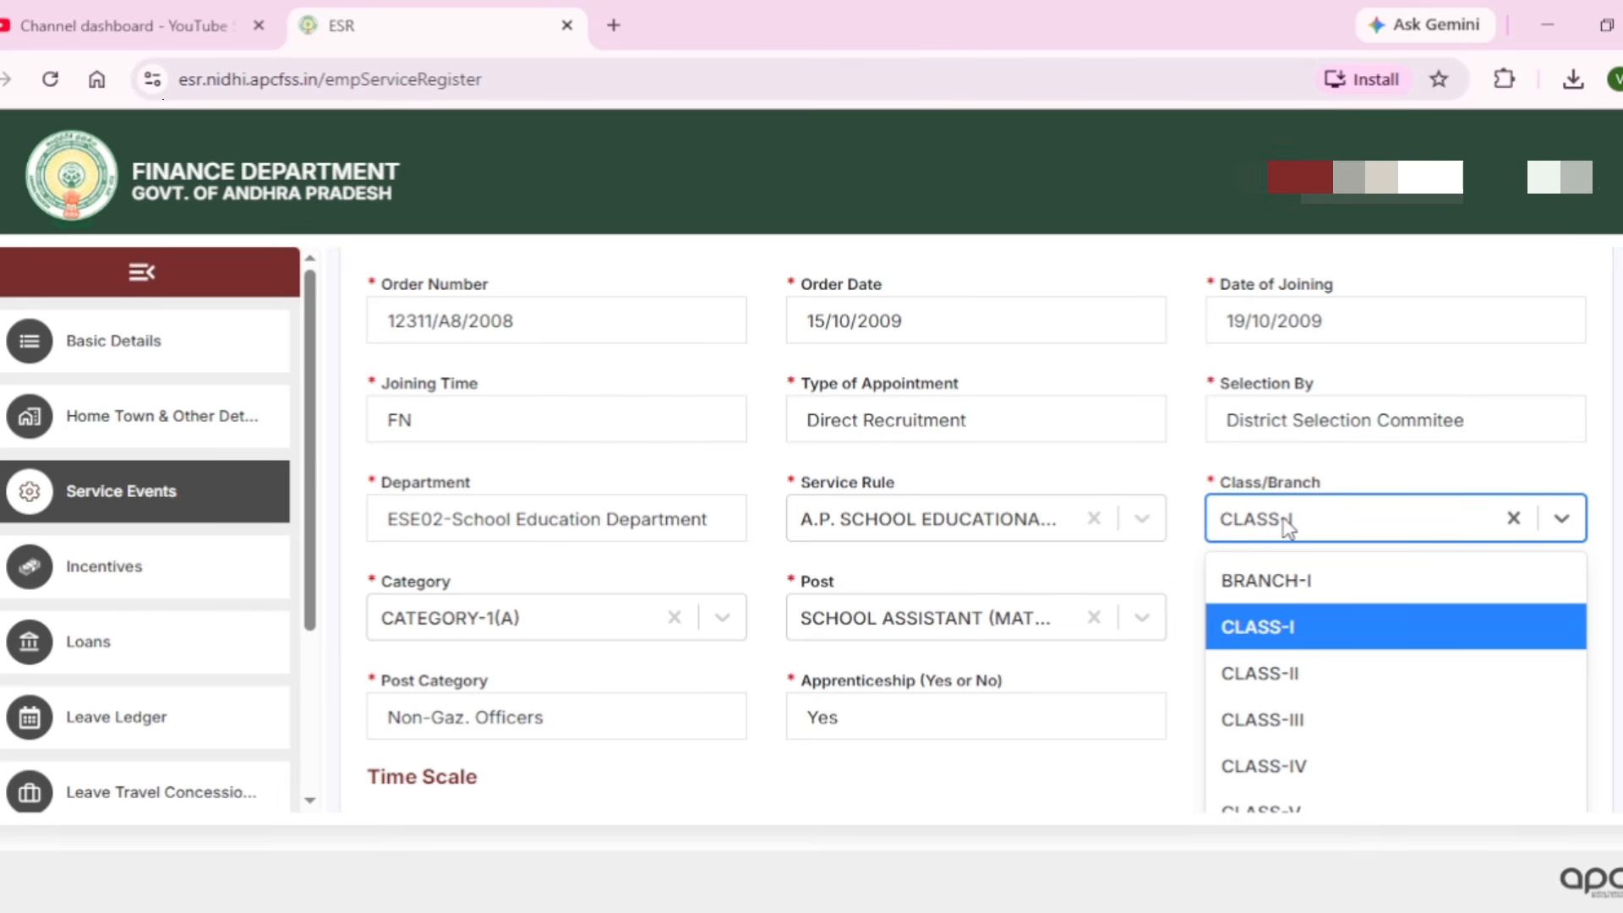
{"action": "left_click", "coordinate": [1258, 628]}
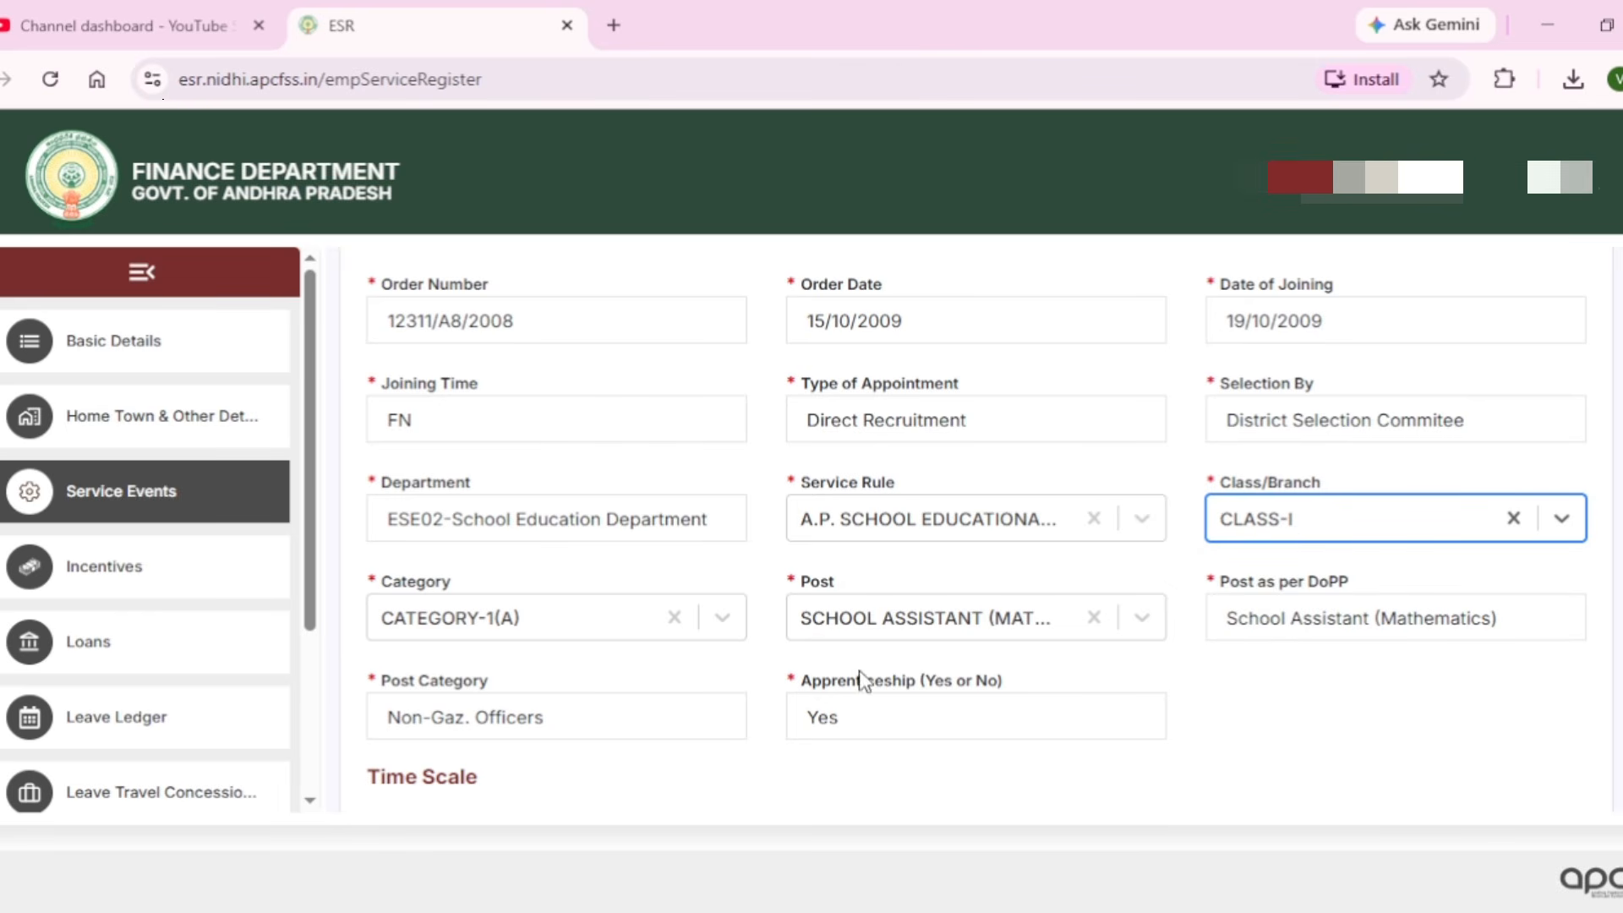
{"action": "left_click", "coordinate": [626, 621]}
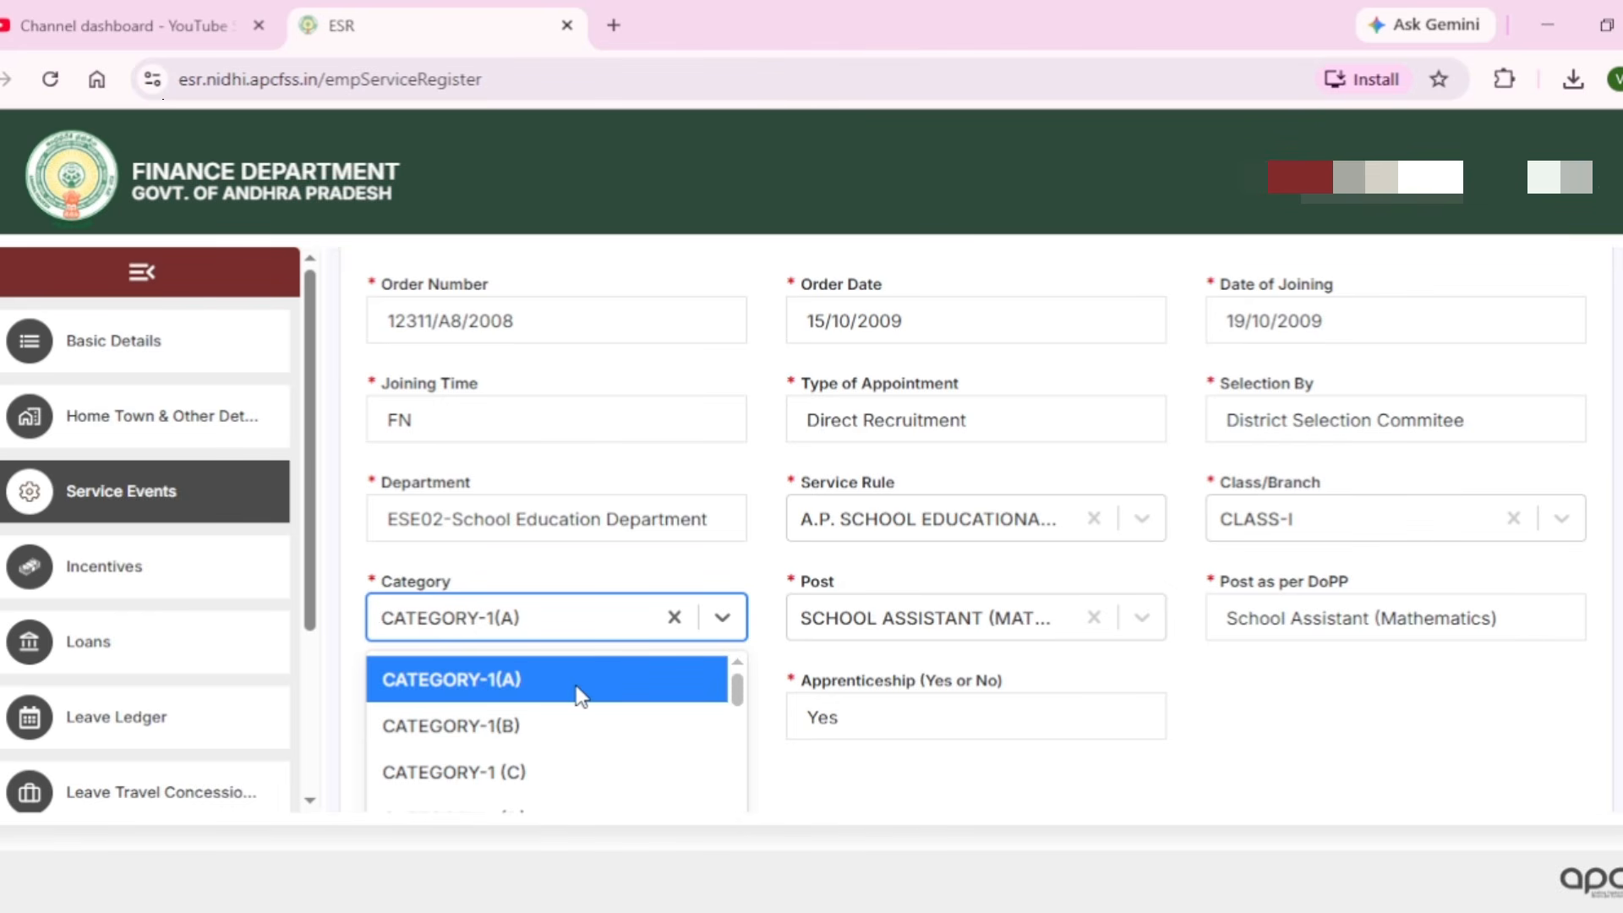
{"action": "left_click", "coordinate": [564, 744]}
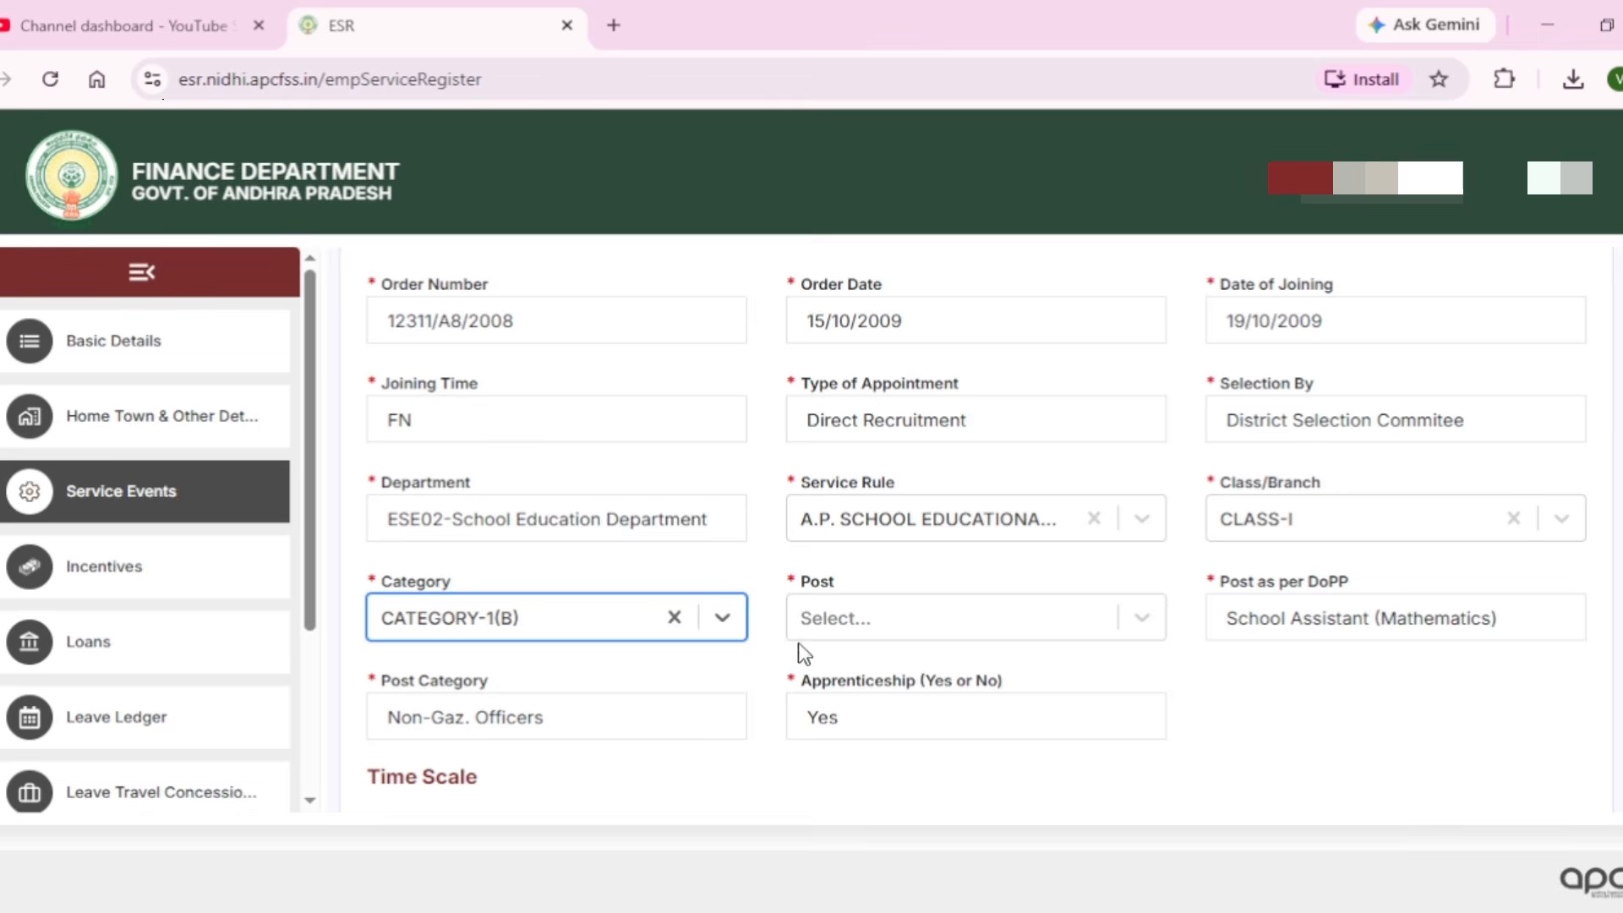
{"action": "left_click", "coordinate": [896, 610]}
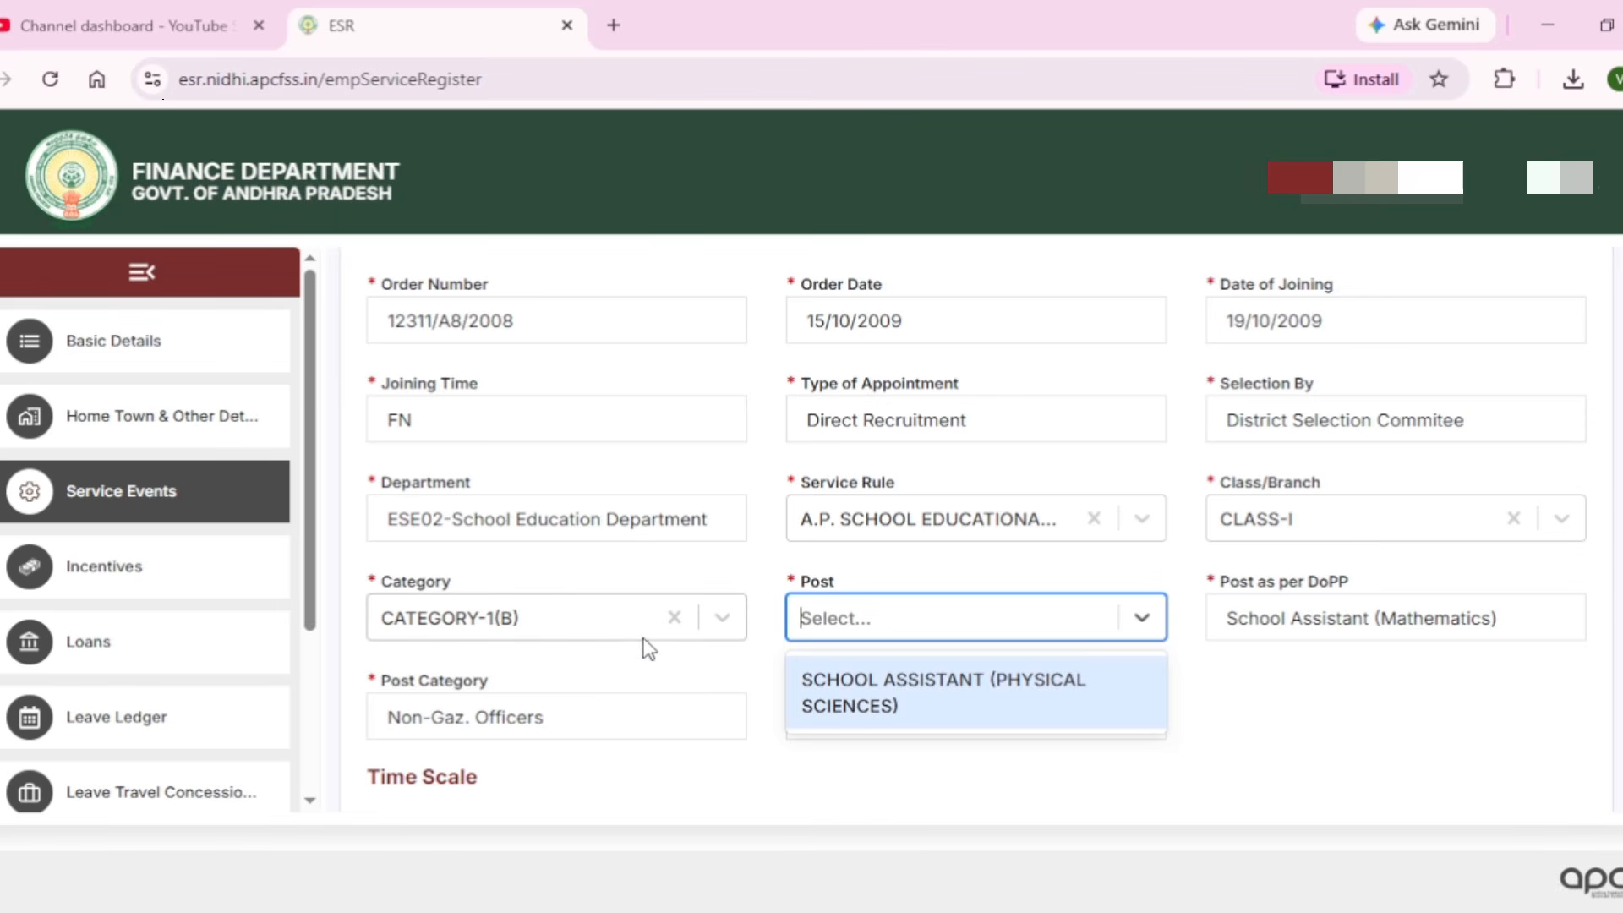
{"action": "left_click", "coordinate": [604, 634]}
{"action": "left_click", "coordinate": [570, 772]}
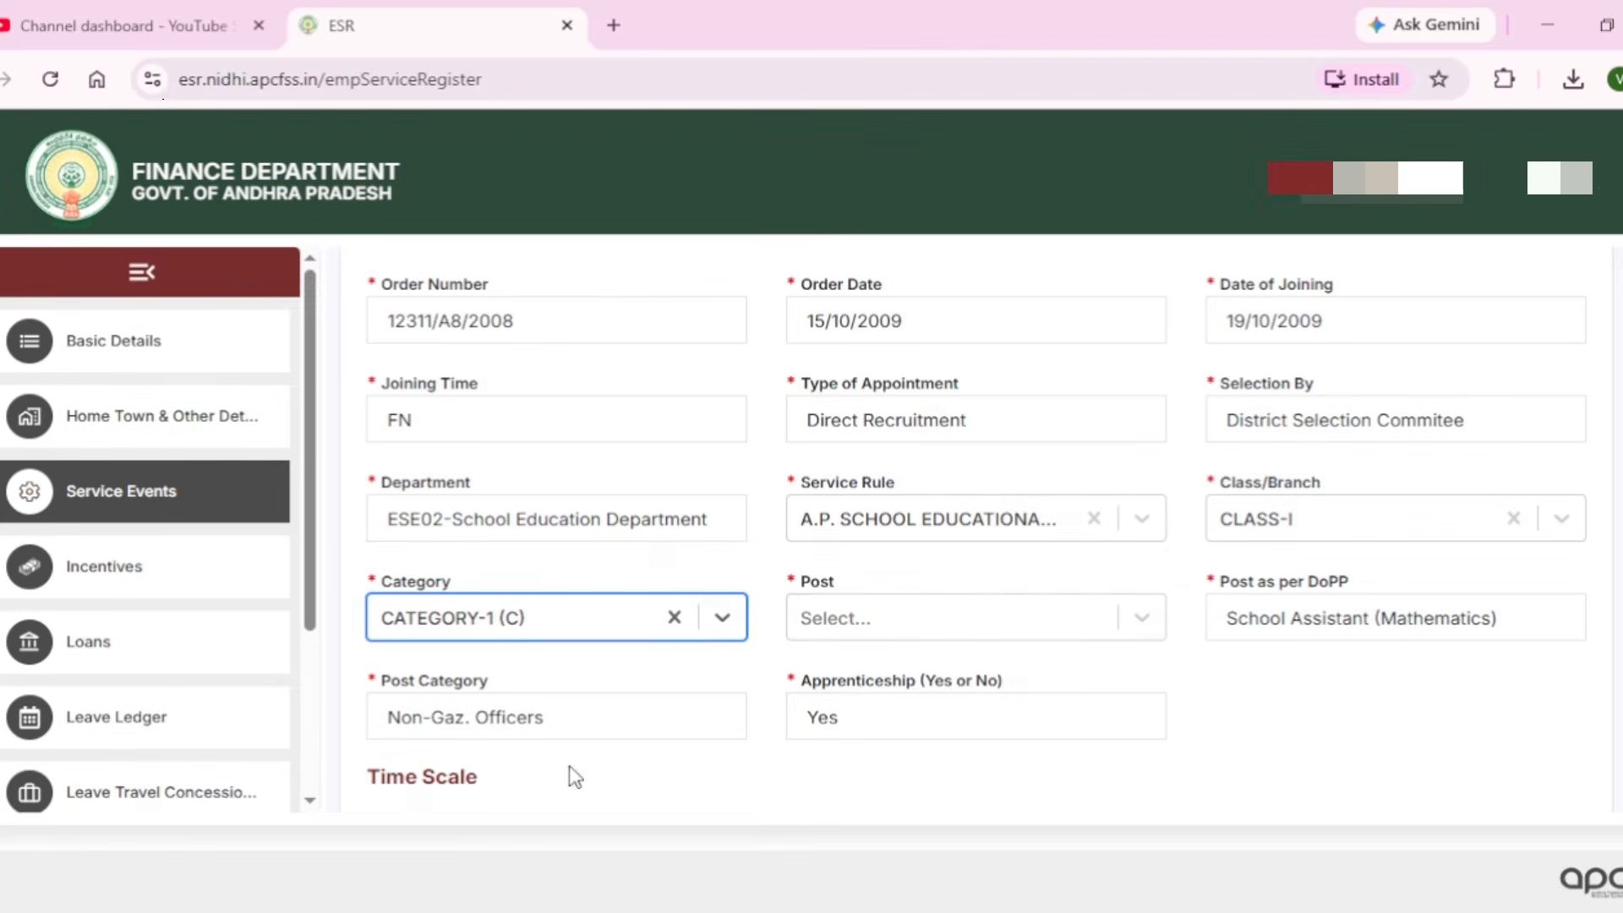
{"action": "left_click", "coordinate": [876, 636]}
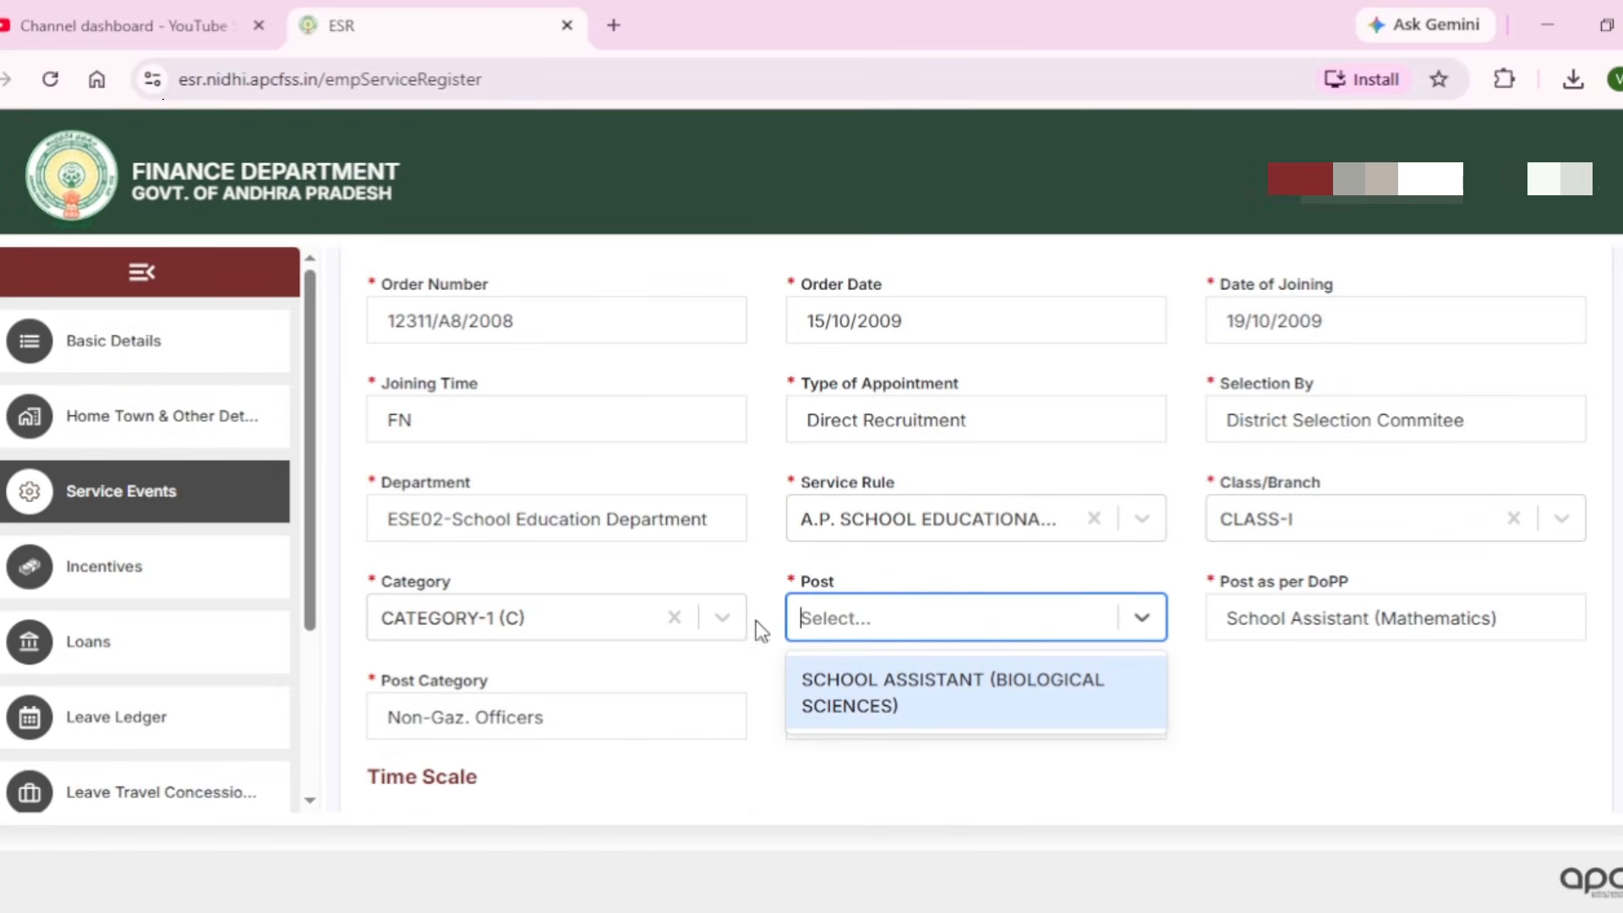
{"action": "left_click", "coordinate": [644, 625]}
{"action": "scroll", "coordinate": [622, 686], "scroll_direction": "down", "scroll_amount": 3}
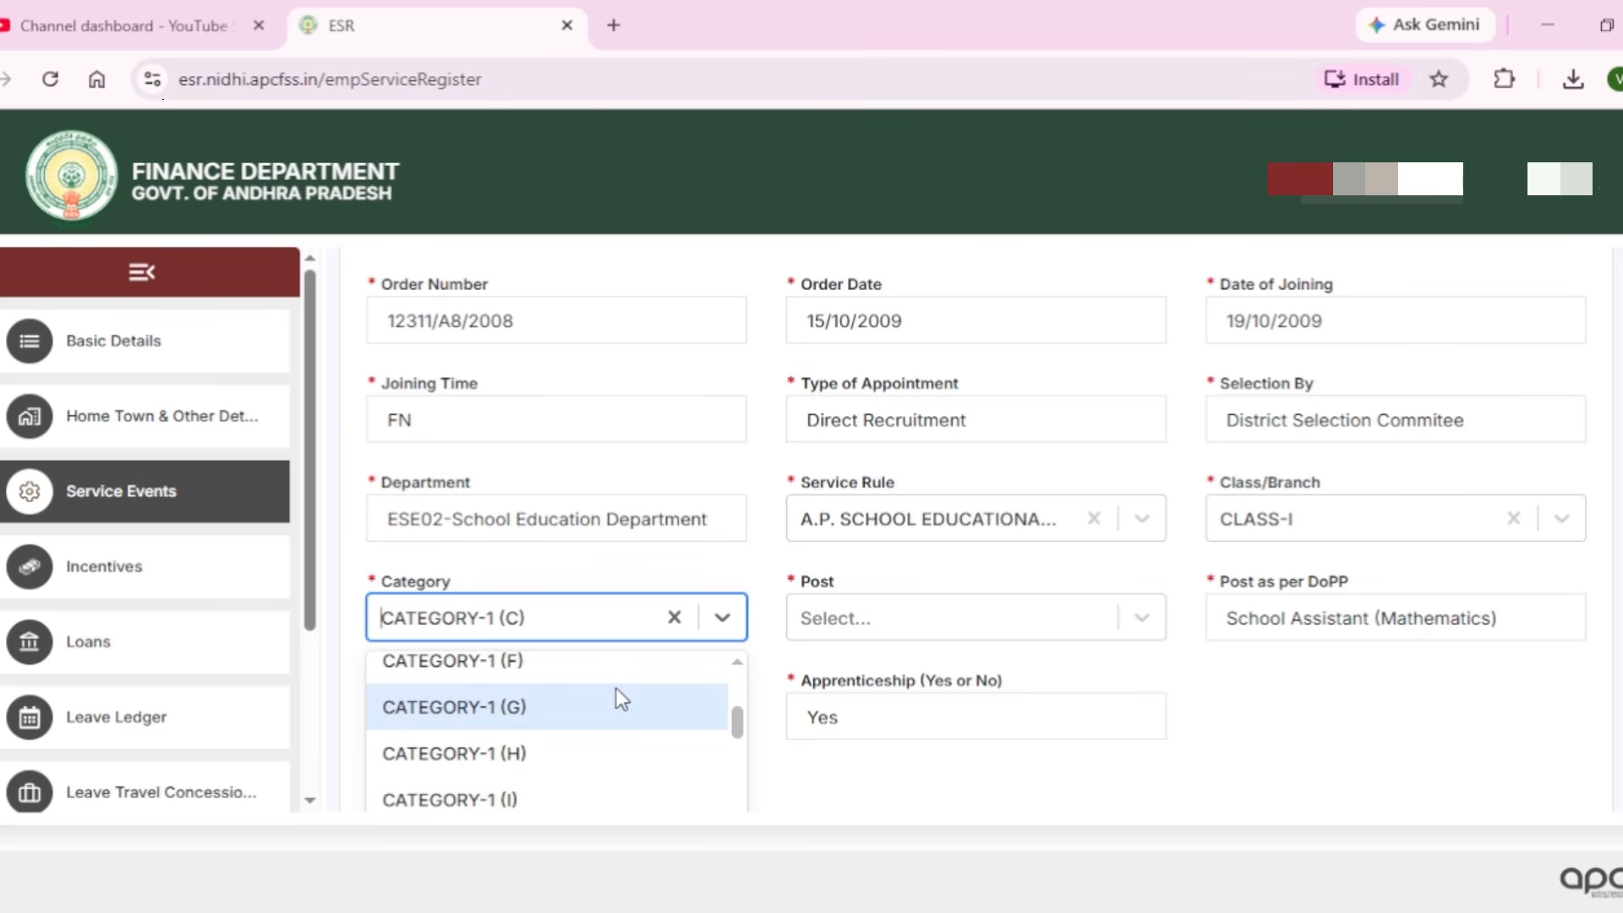
{"action": "scroll", "coordinate": [630, 698], "scroll_direction": "up", "scroll_amount": 2}
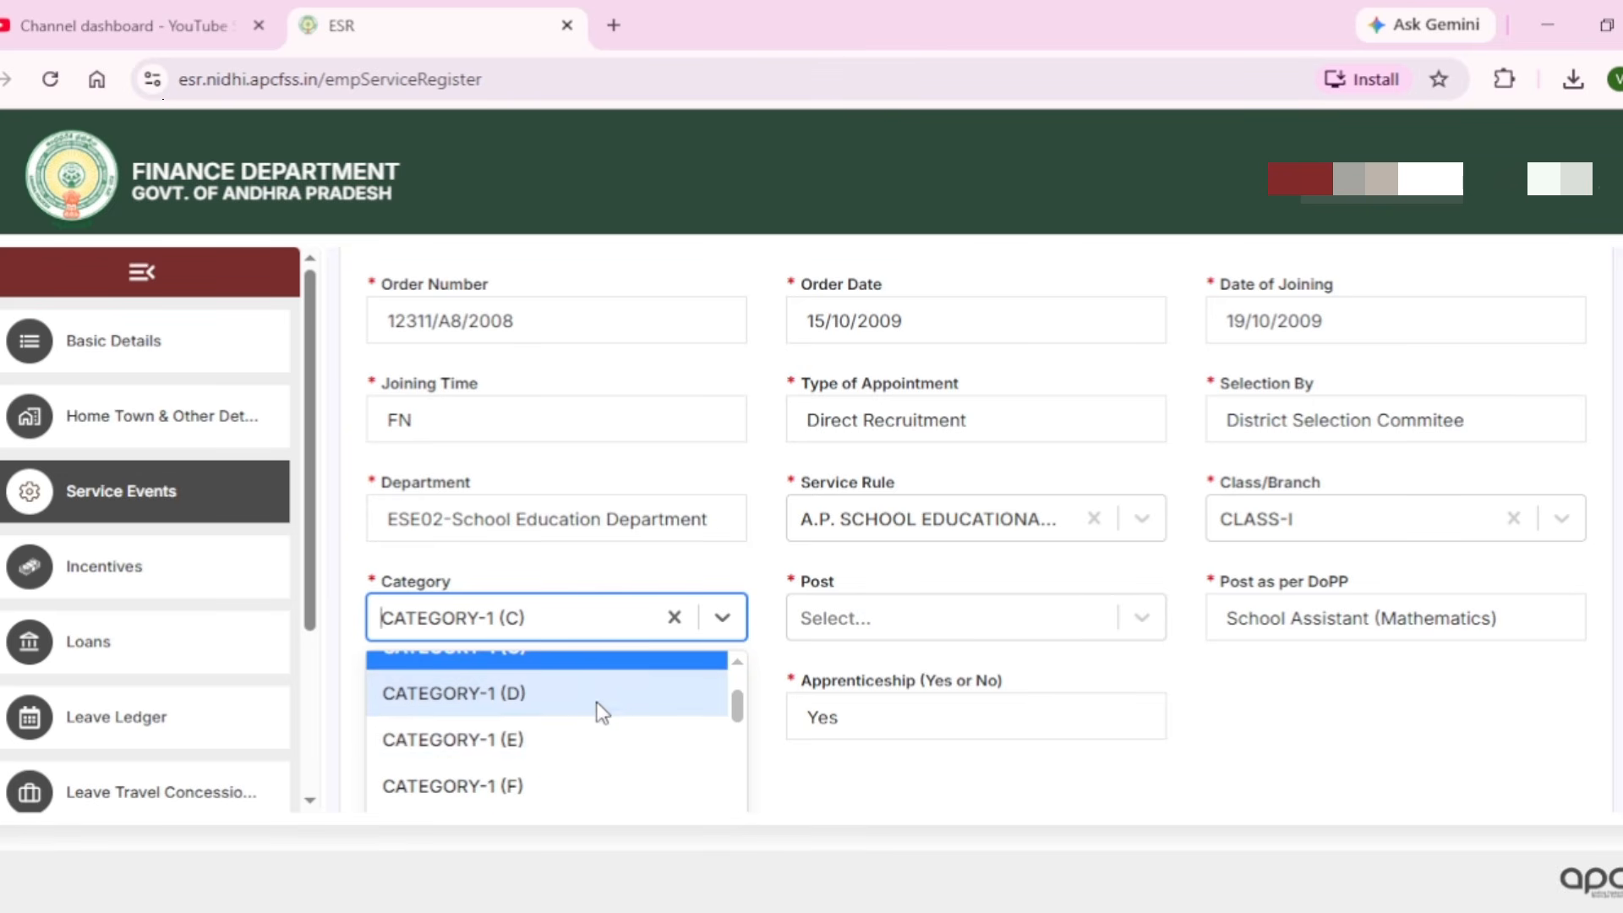
{"action": "left_click", "coordinate": [630, 705]}
{"action": "left_click", "coordinate": [976, 607]}
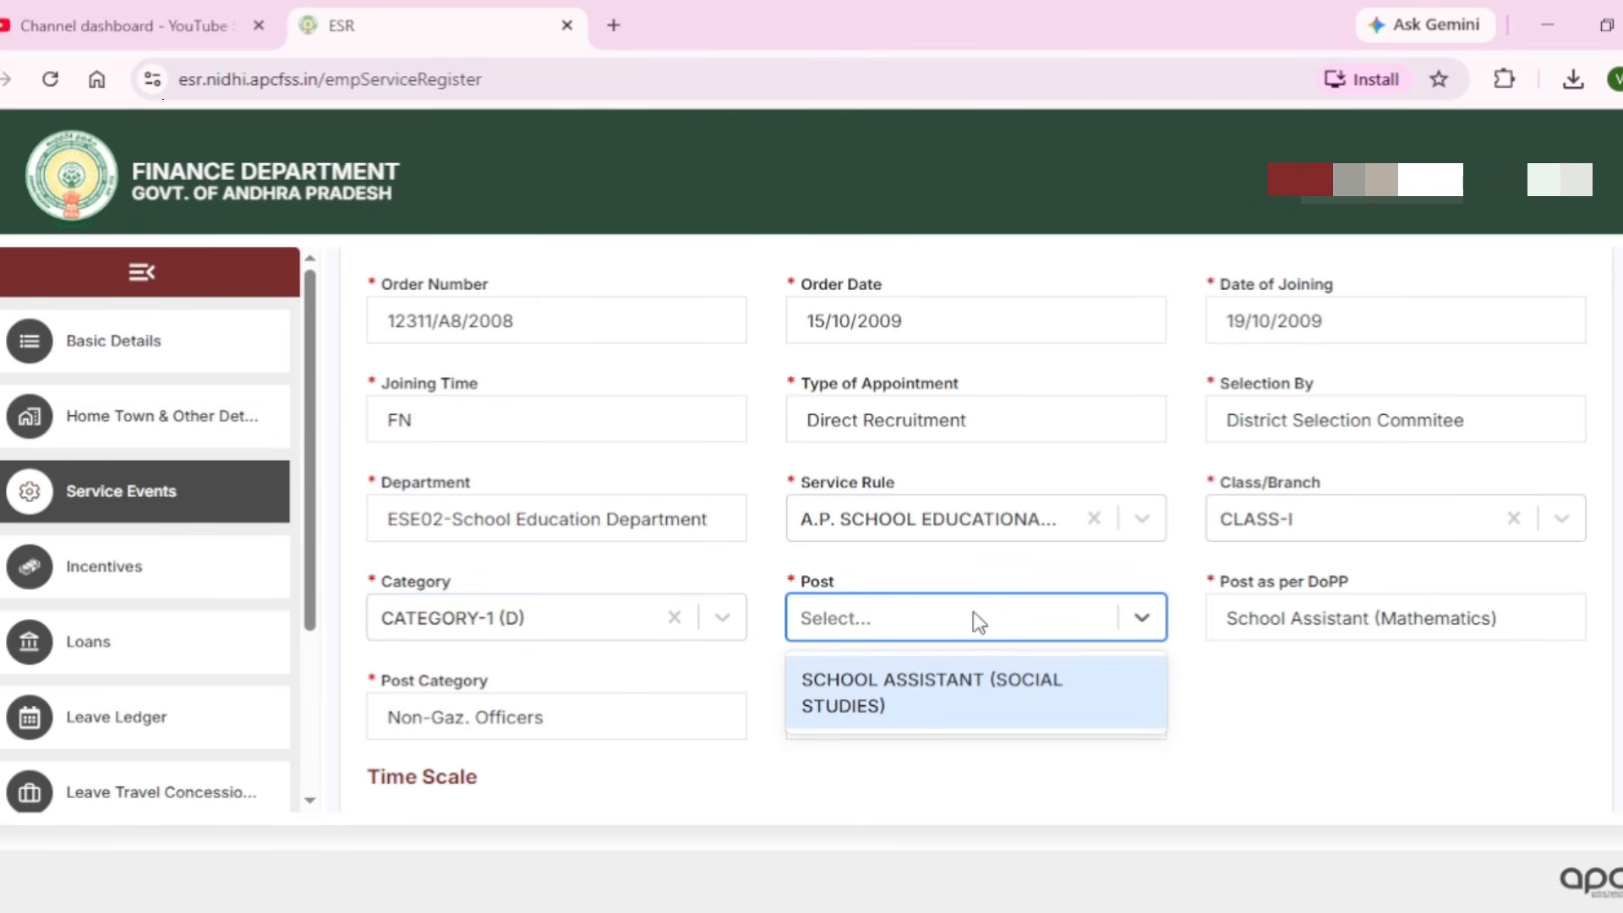
{"action": "left_click", "coordinate": [616, 621]}
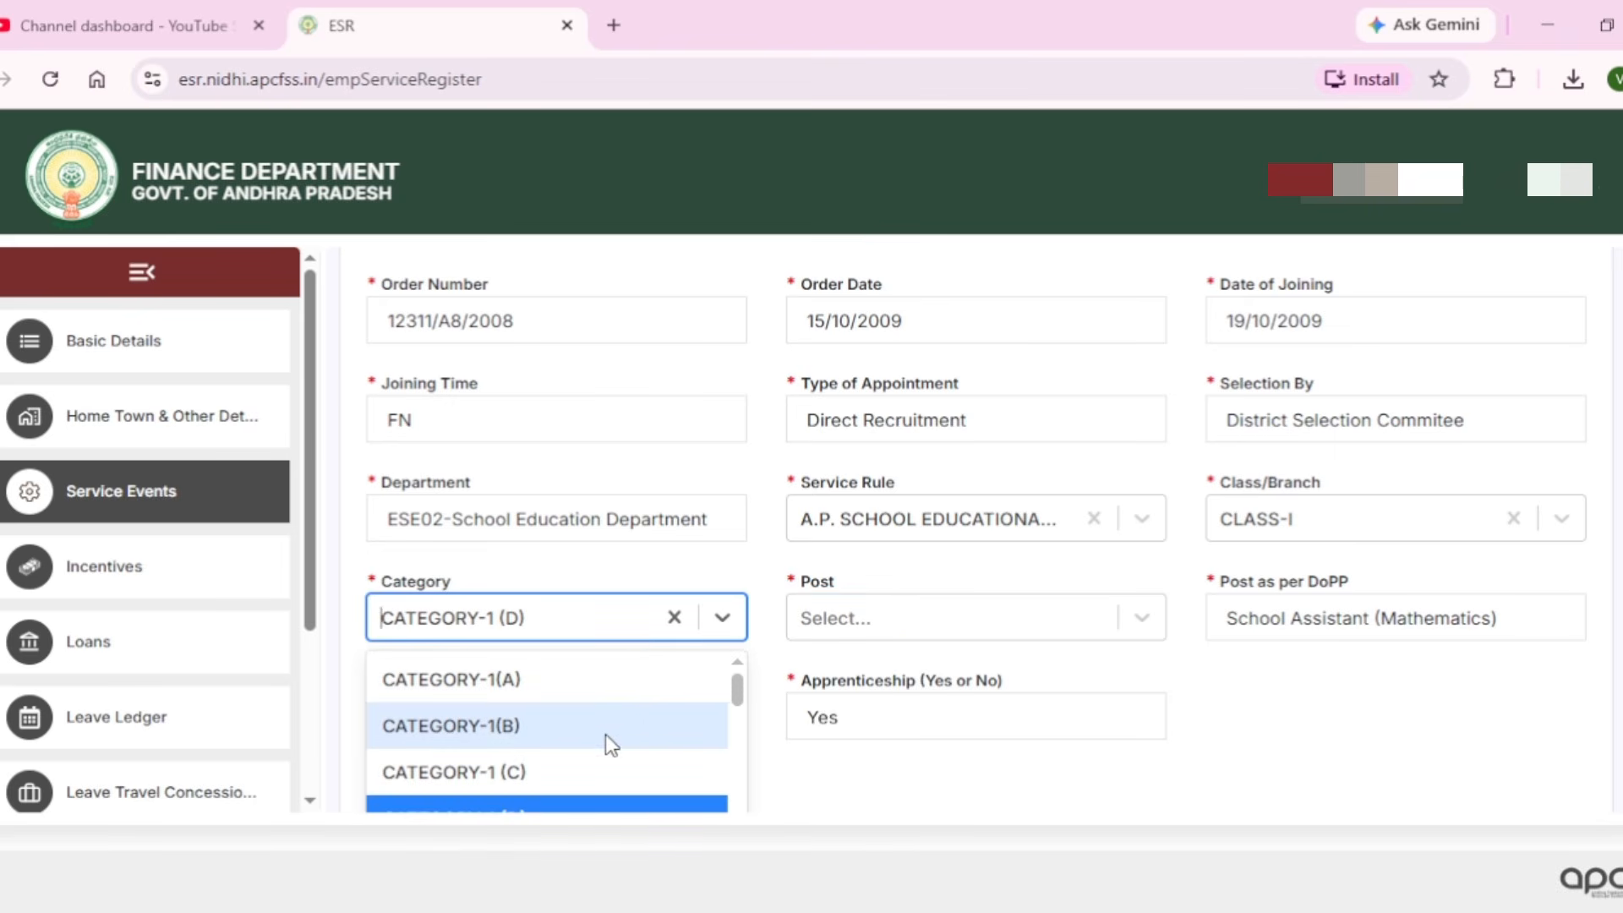
{"action": "left_click", "coordinate": [581, 677]}
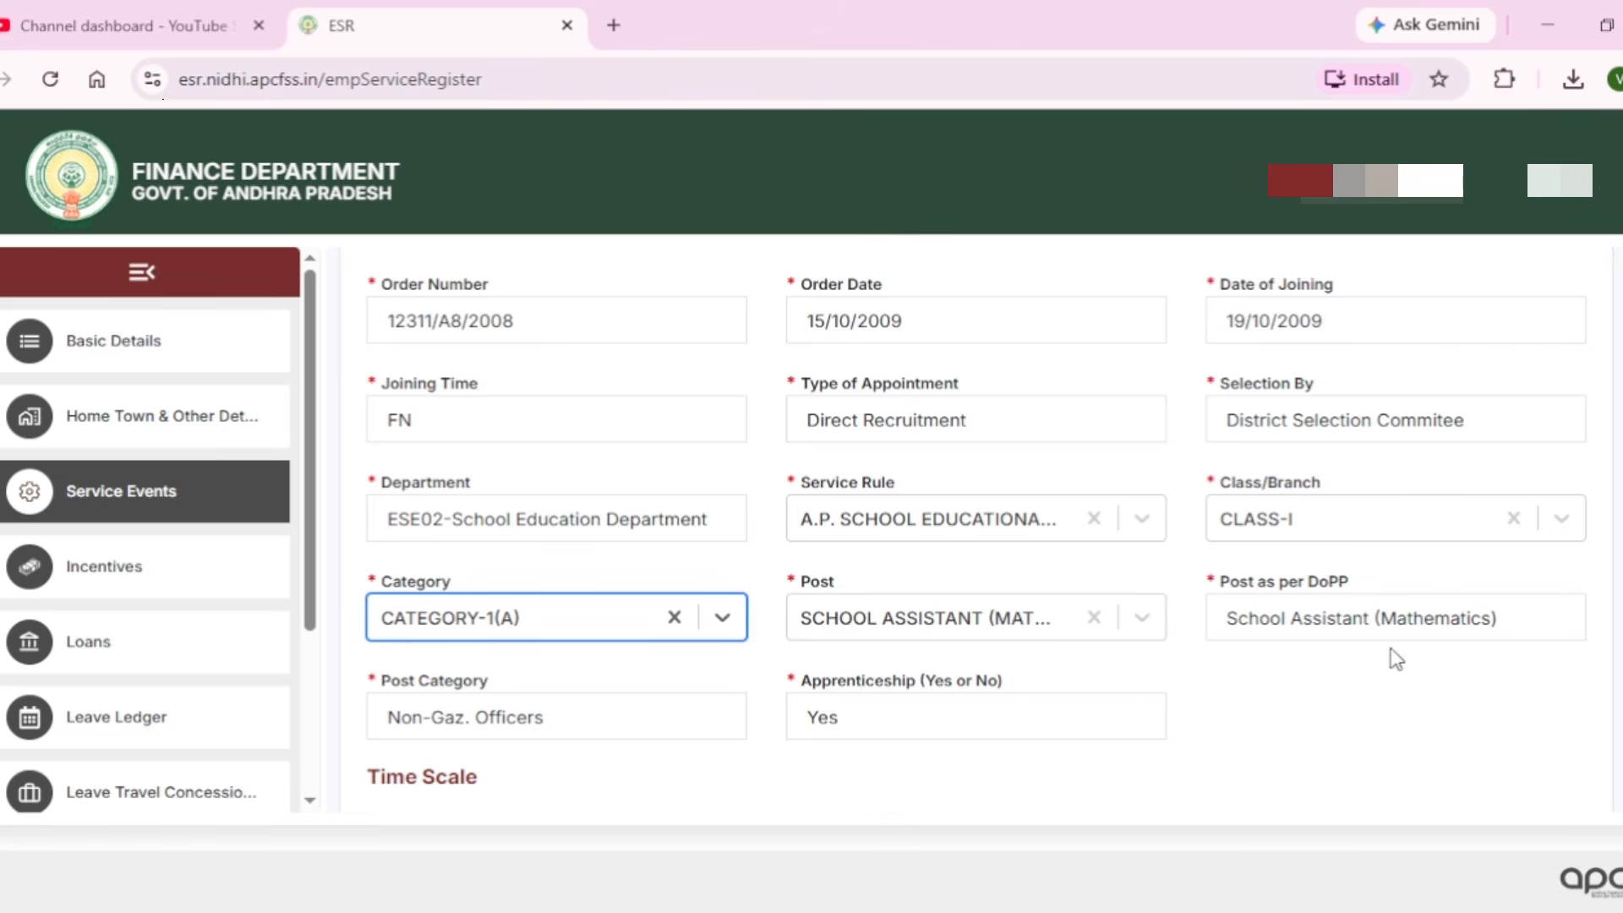
{"action": "left_click", "coordinate": [1331, 624]}
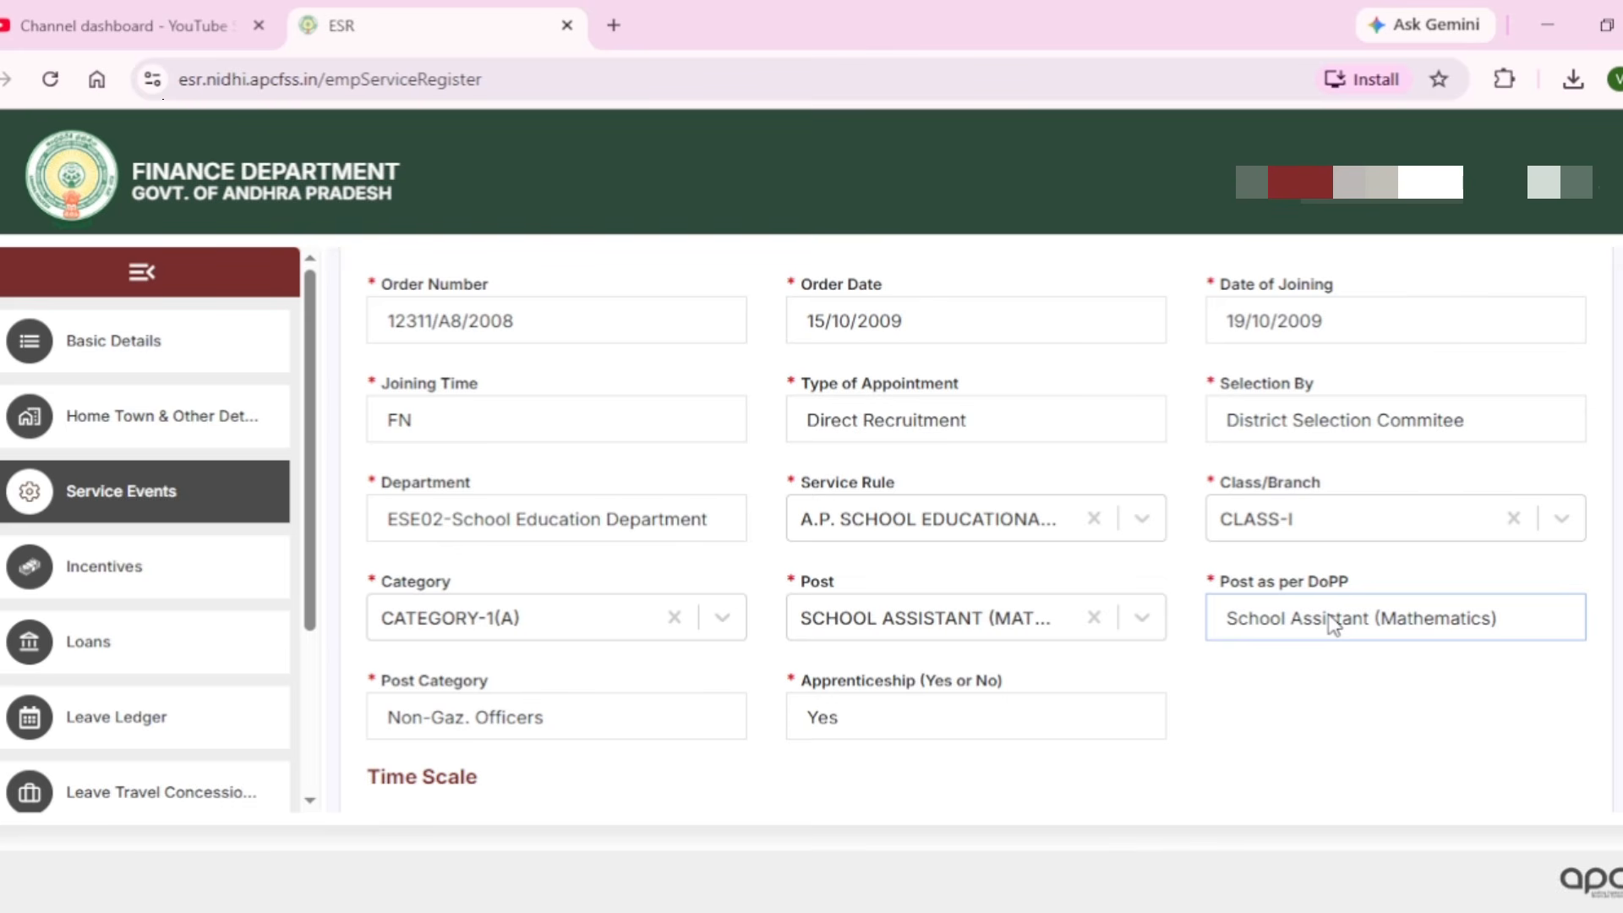
{"action": "left_click", "coordinate": [589, 732]}
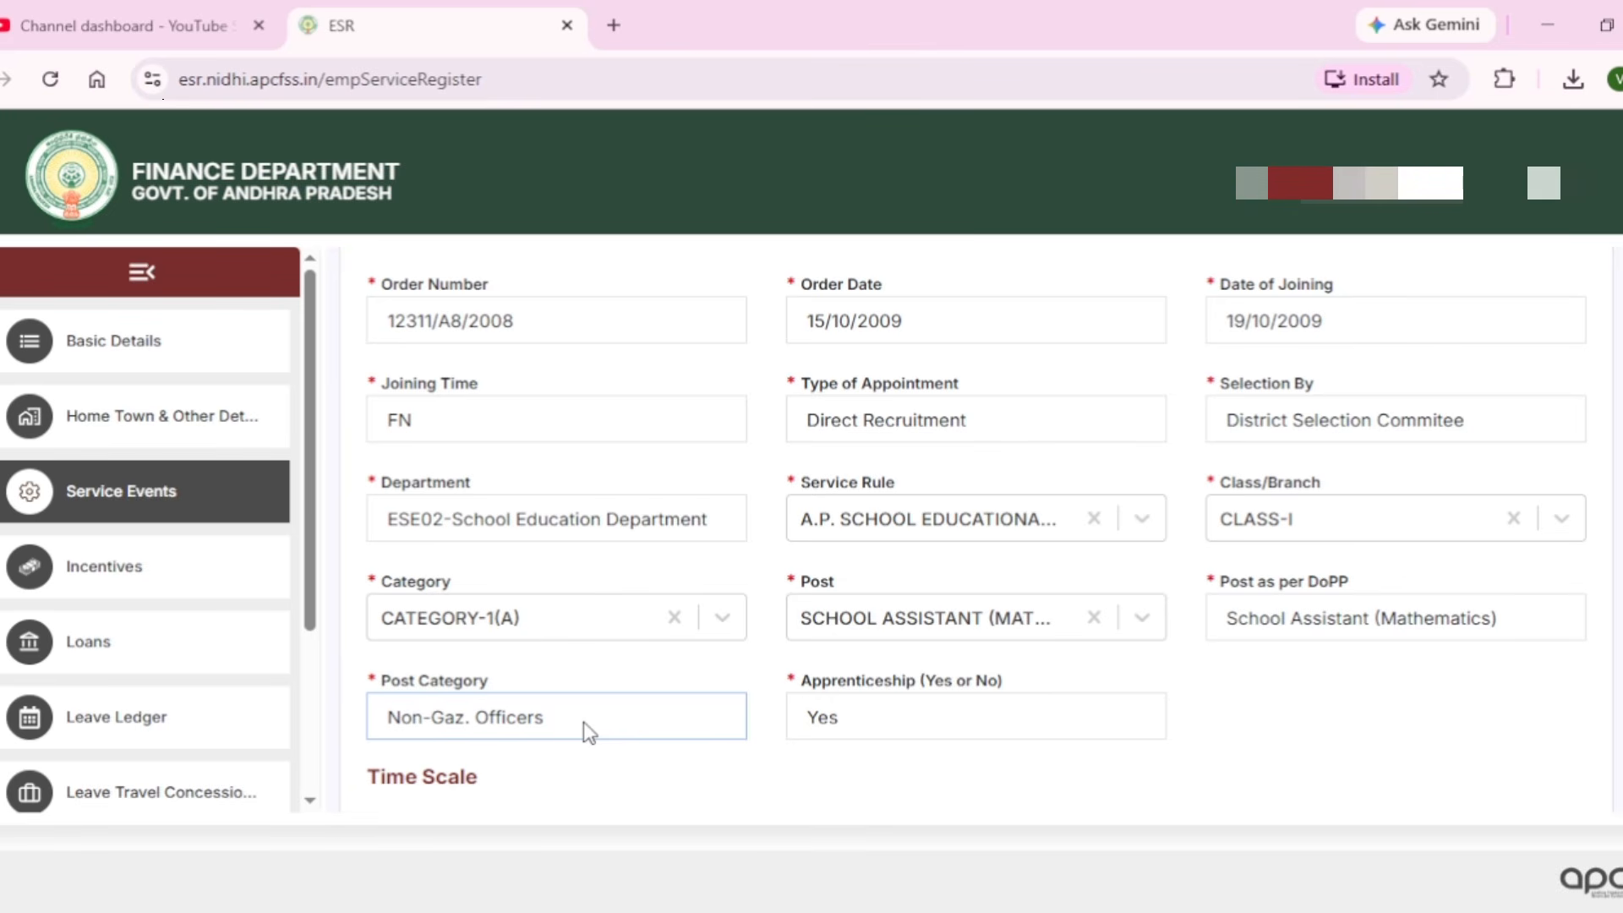
{"action": "left_click", "coordinate": [883, 726]}
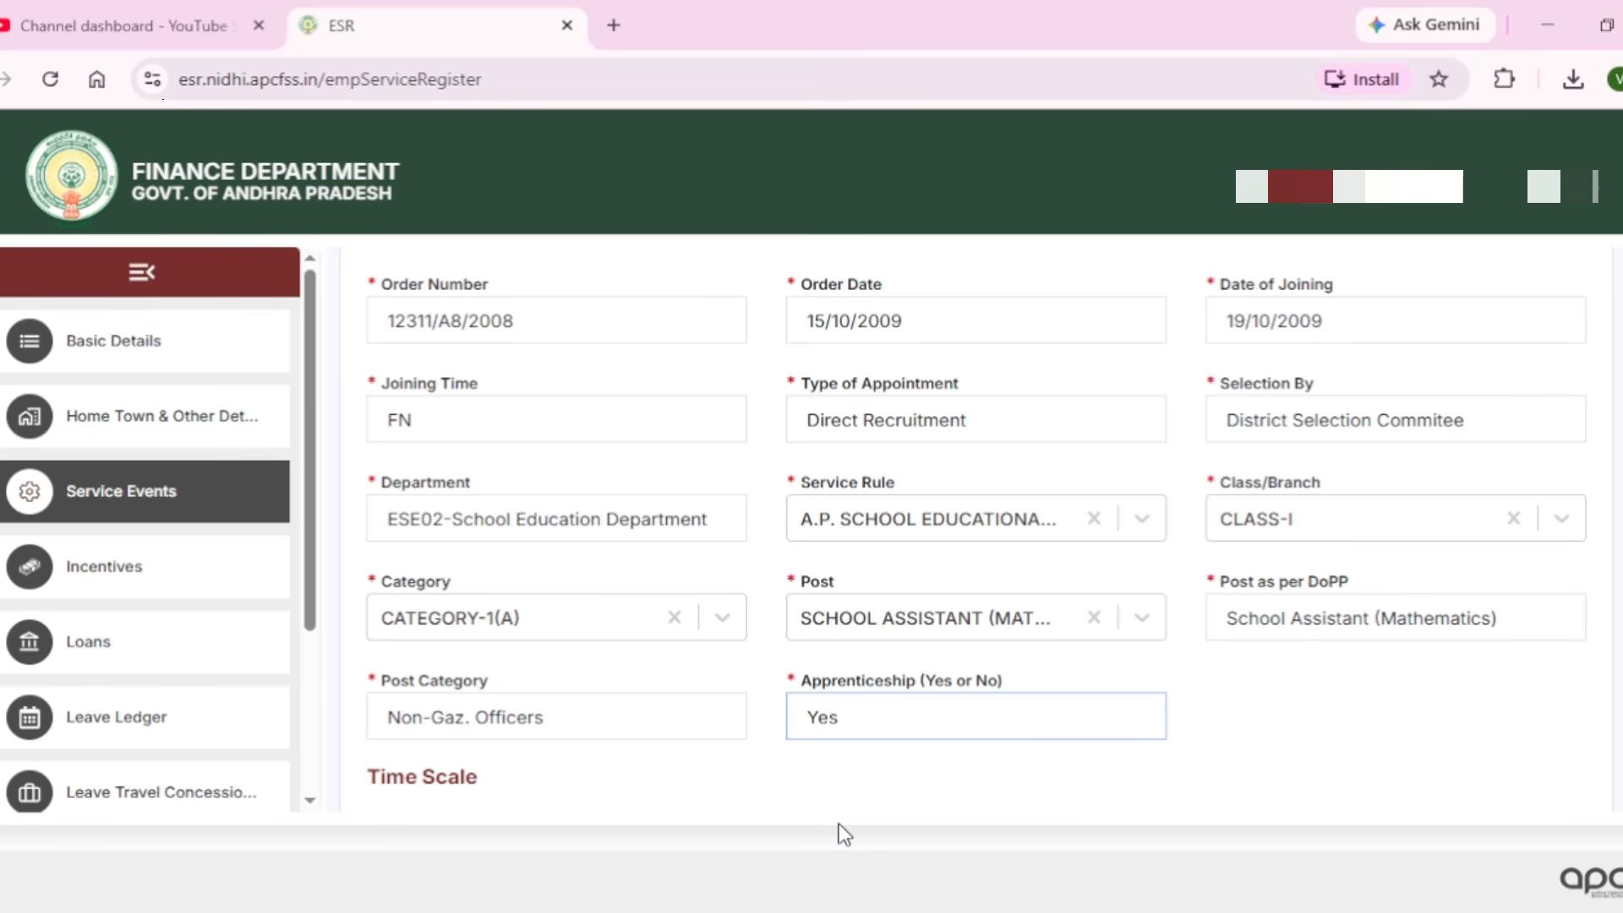
{"action": "left_click", "coordinate": [838, 824]}
{"action": "left_click", "coordinate": [838, 779]}
- Enter 4400 as the Basic Pay / Consolidated amount in the Time Scale fields
{"action": "scroll", "coordinate": [625, 742], "scroll_direction": "down", "scroll_amount": 5}
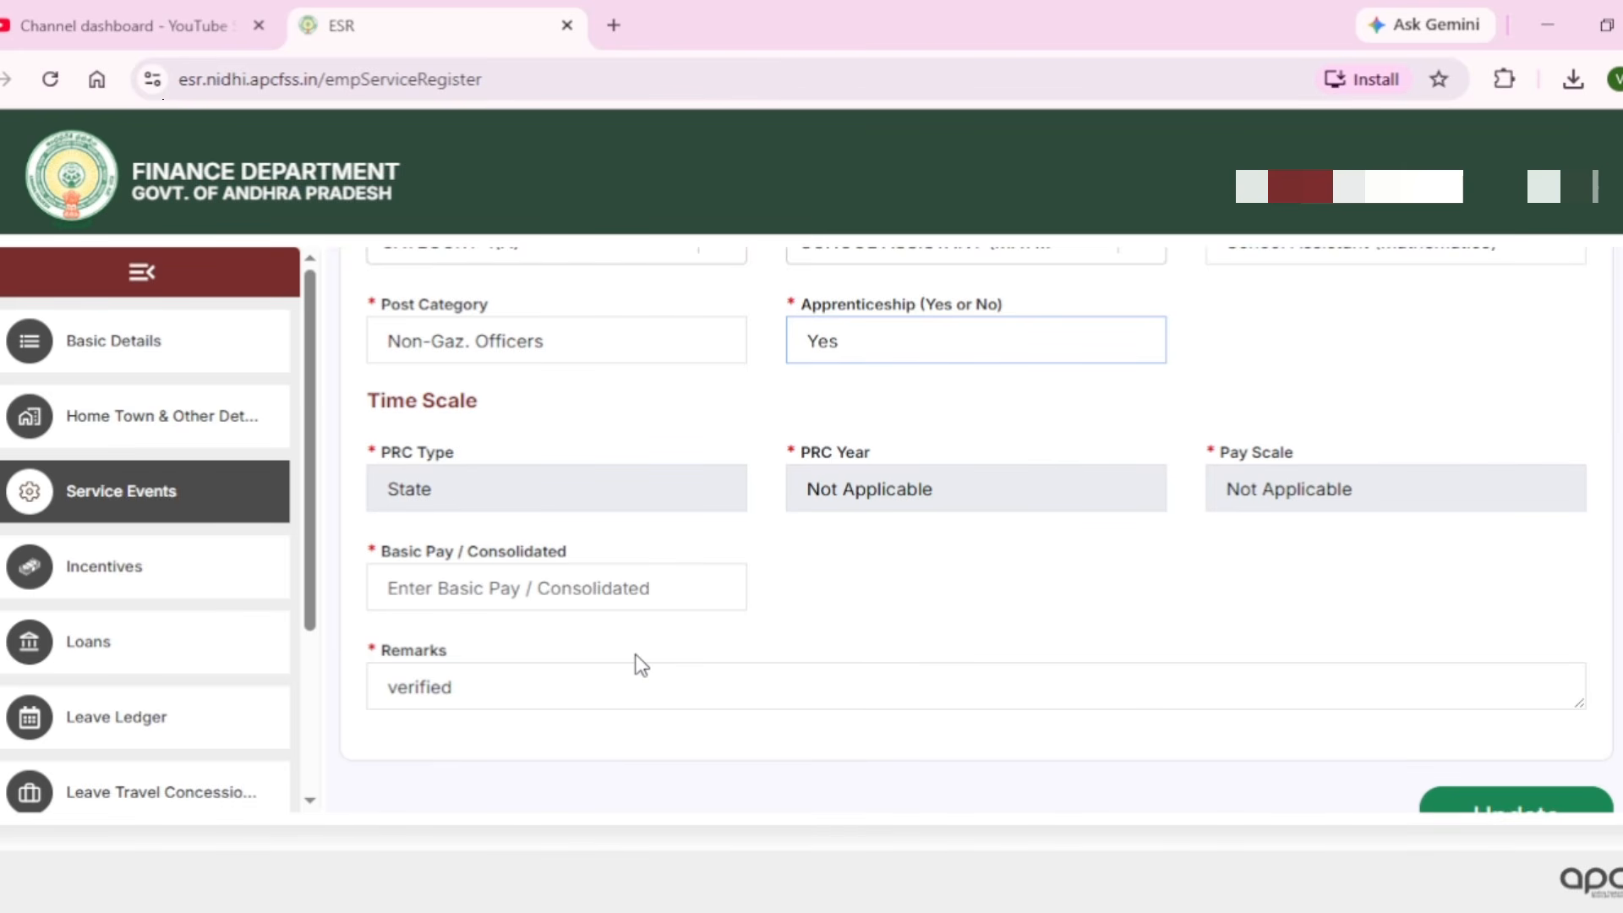
{"action": "left_click", "coordinate": [484, 495]}
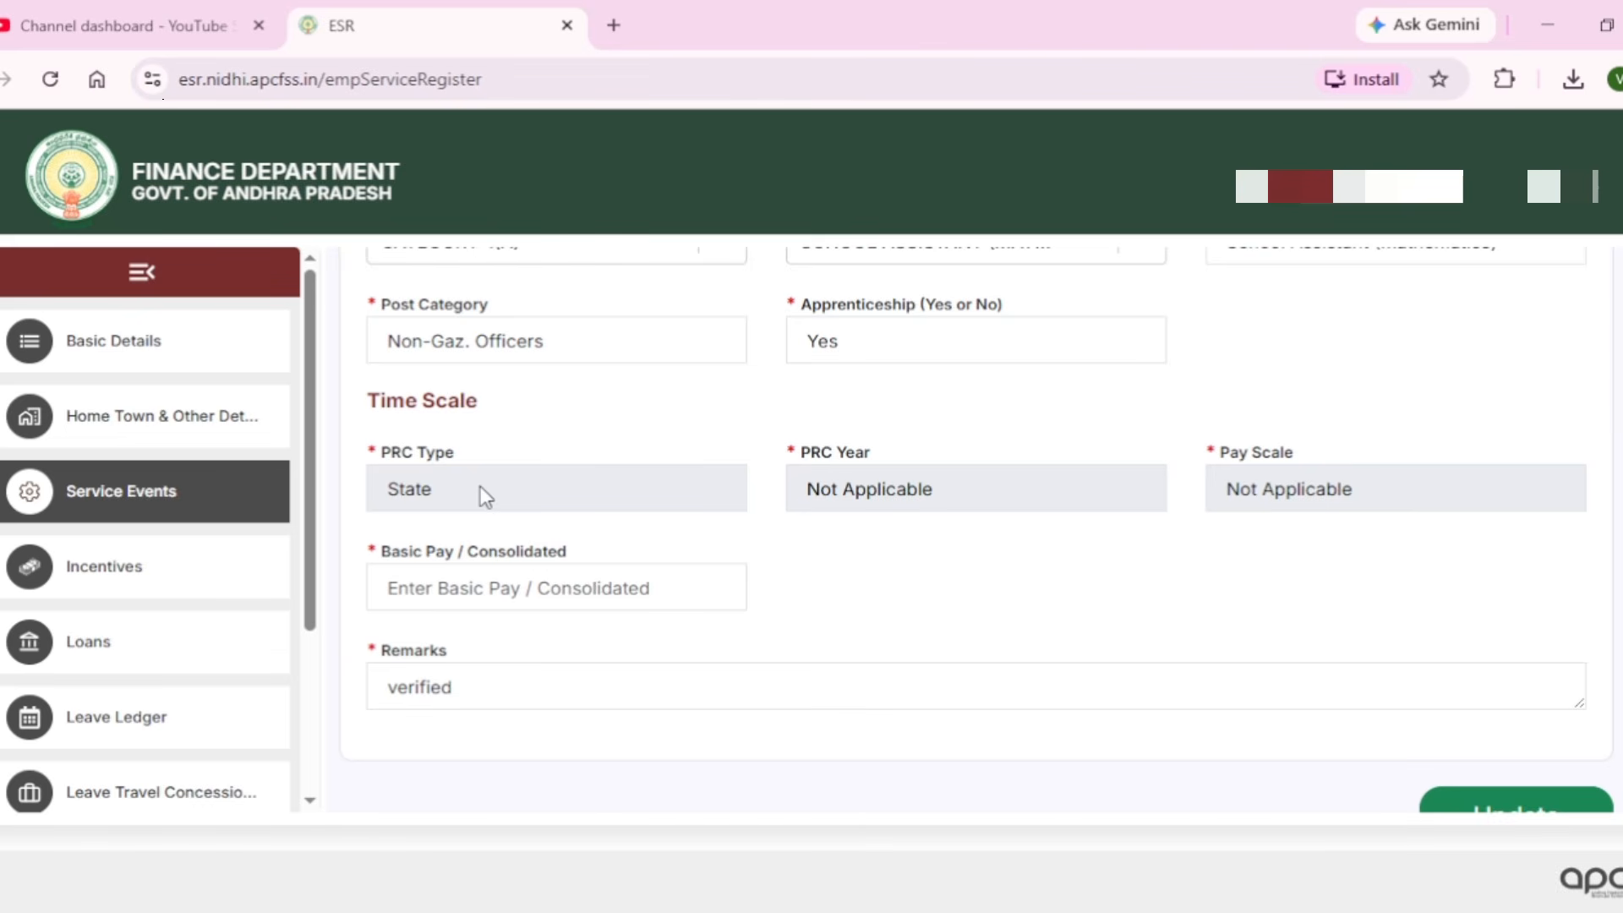
{"action": "left_click", "coordinate": [449, 595]}
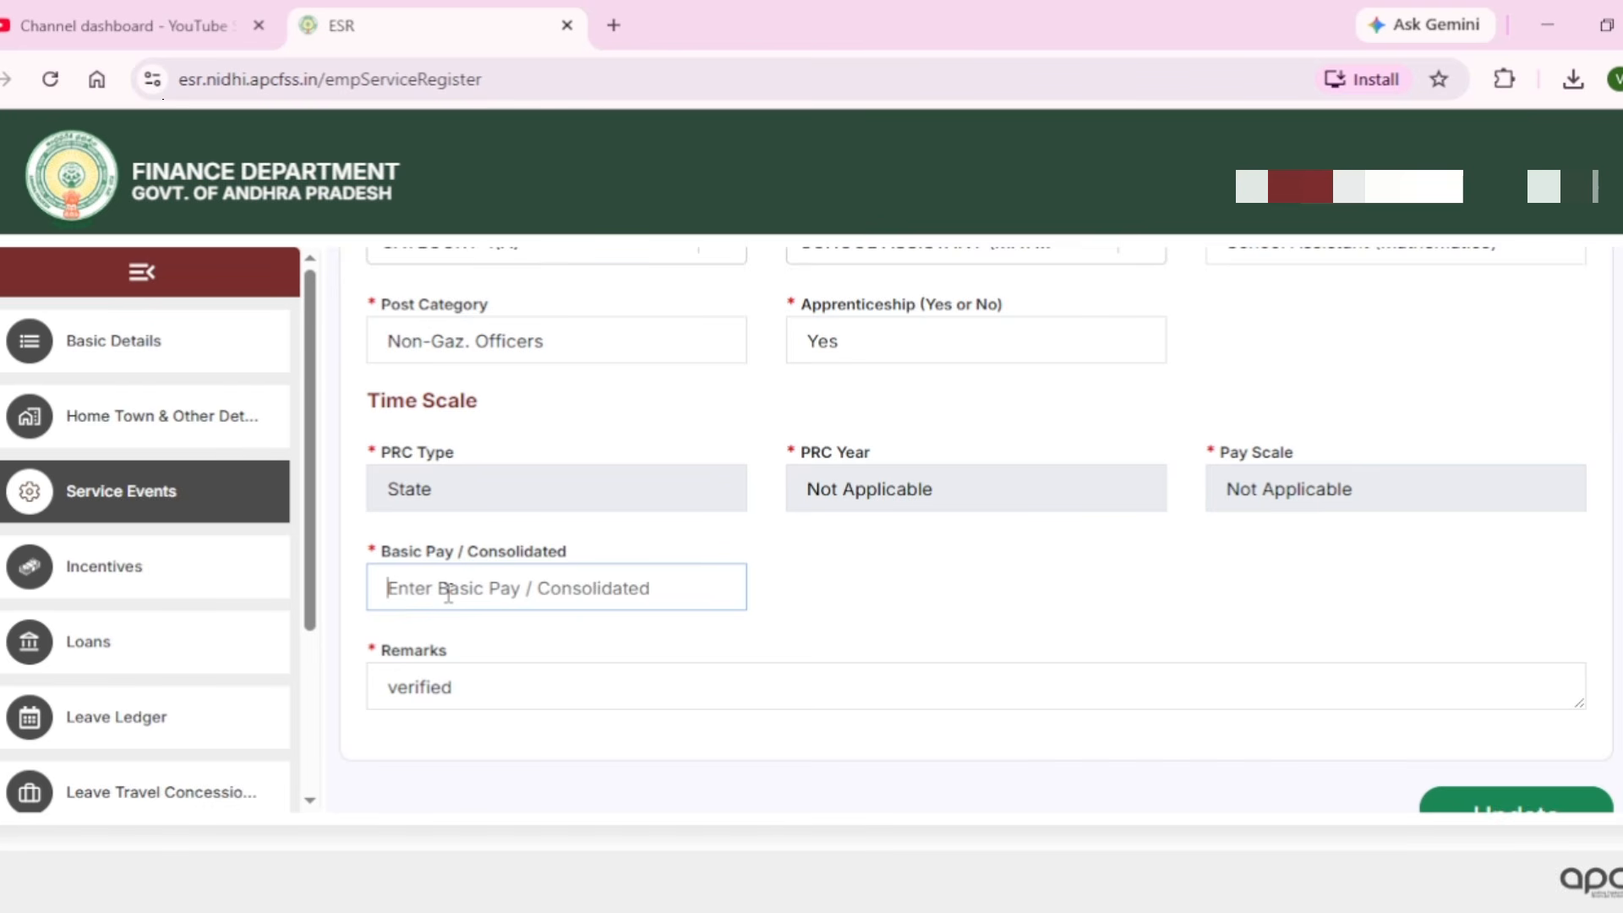
{"action": "type", "text": "4400"}
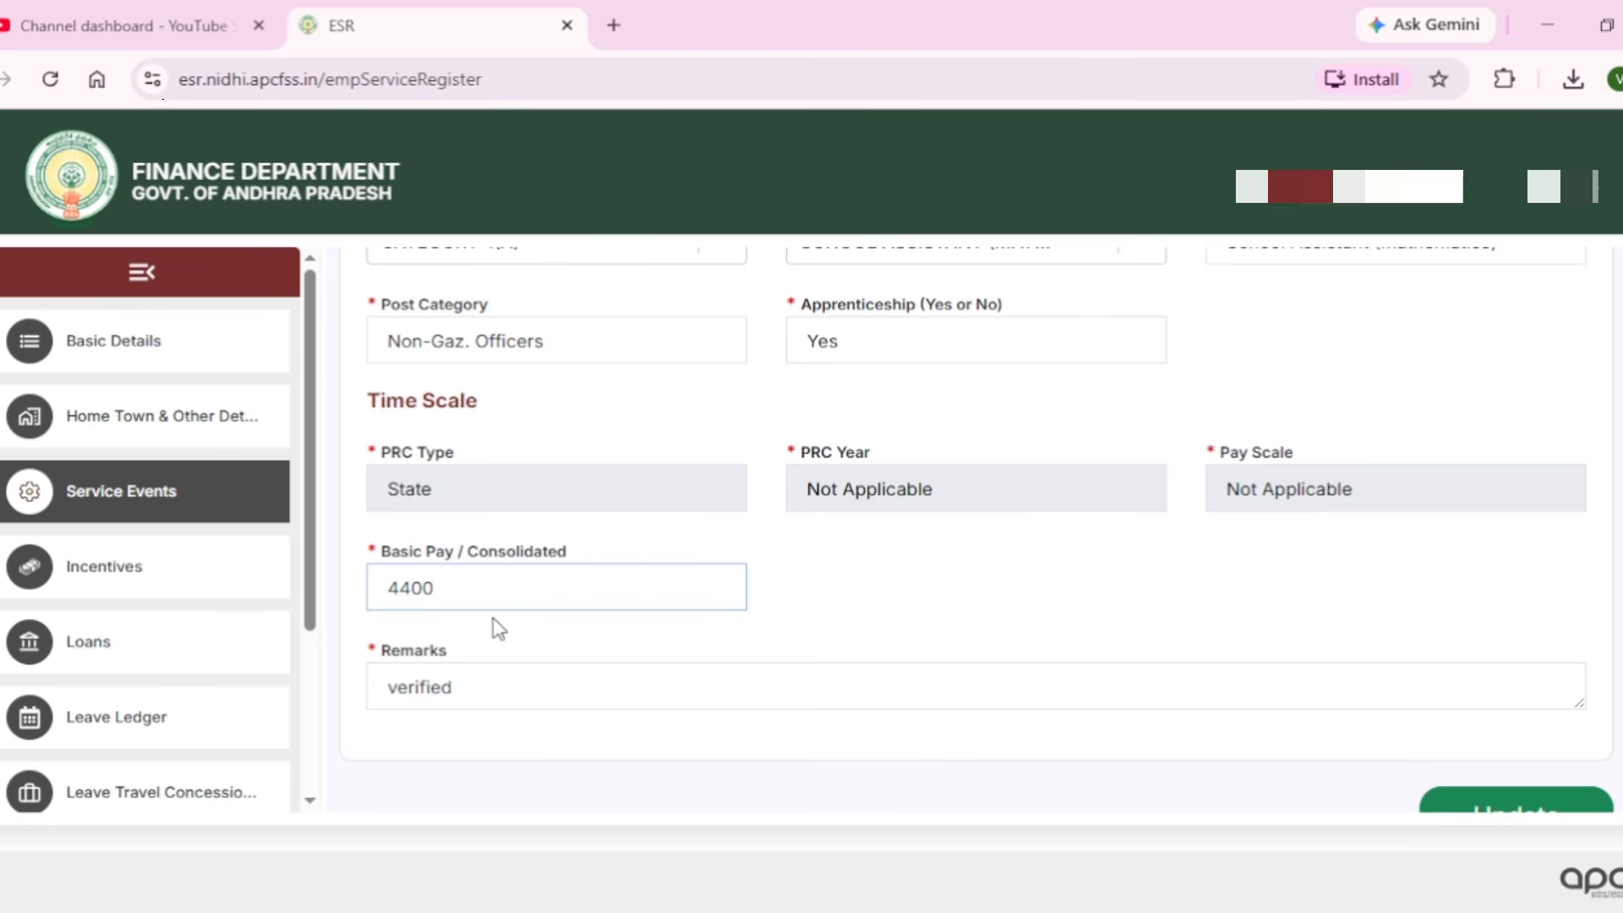
{"action": "left_click", "coordinate": [518, 645]}
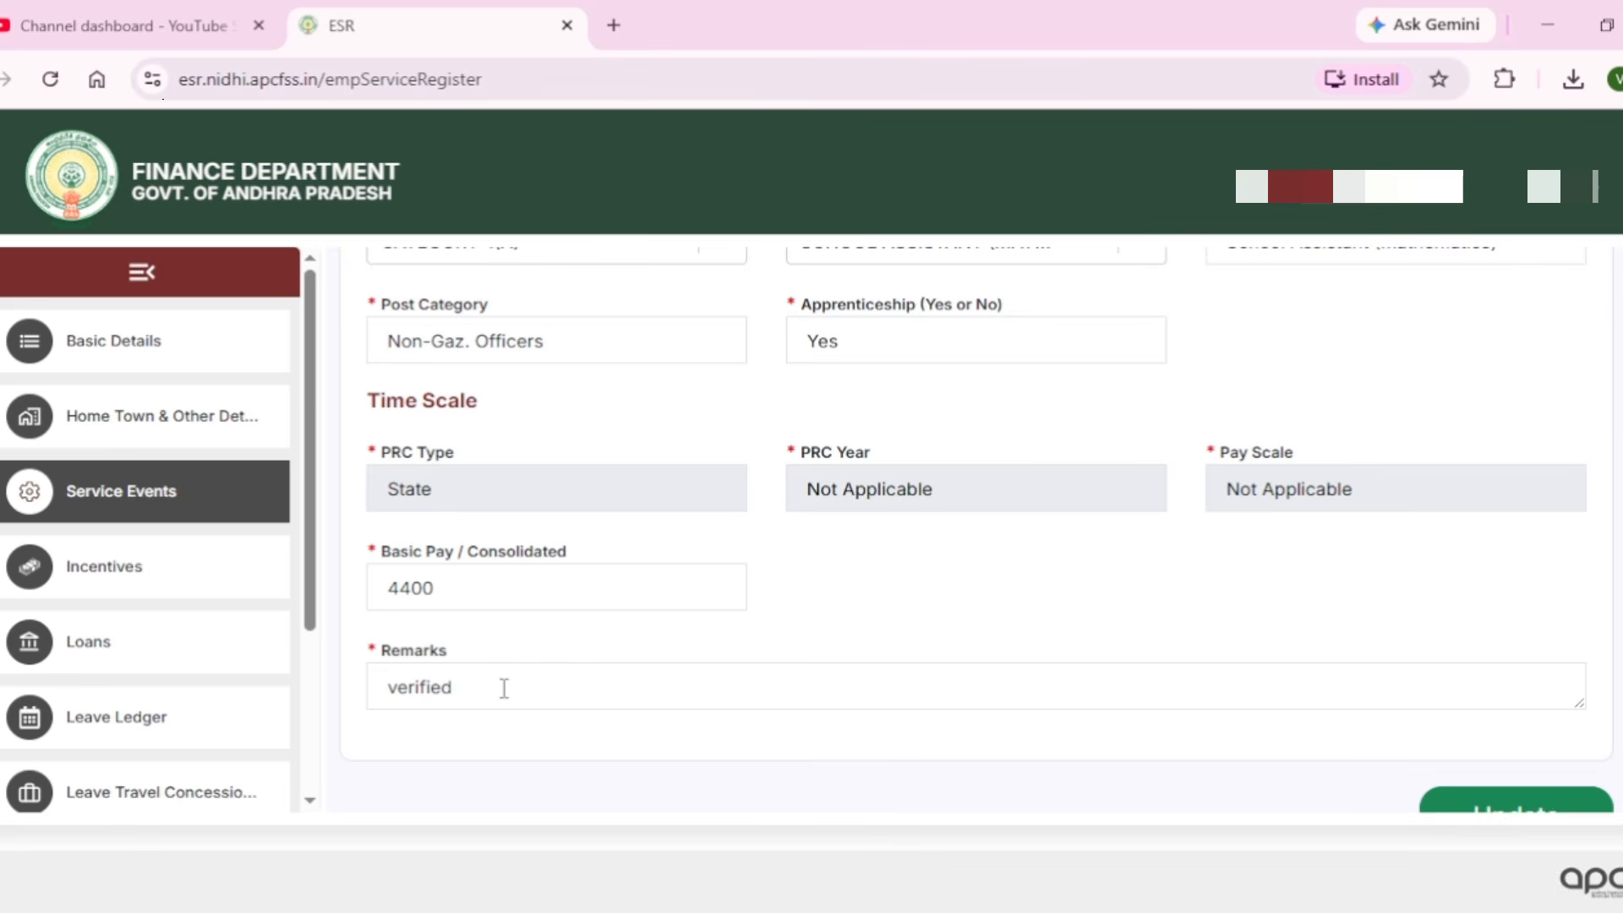
{"action": "scroll", "coordinate": [1169, 662], "scroll_direction": "down", "scroll_amount": 1}
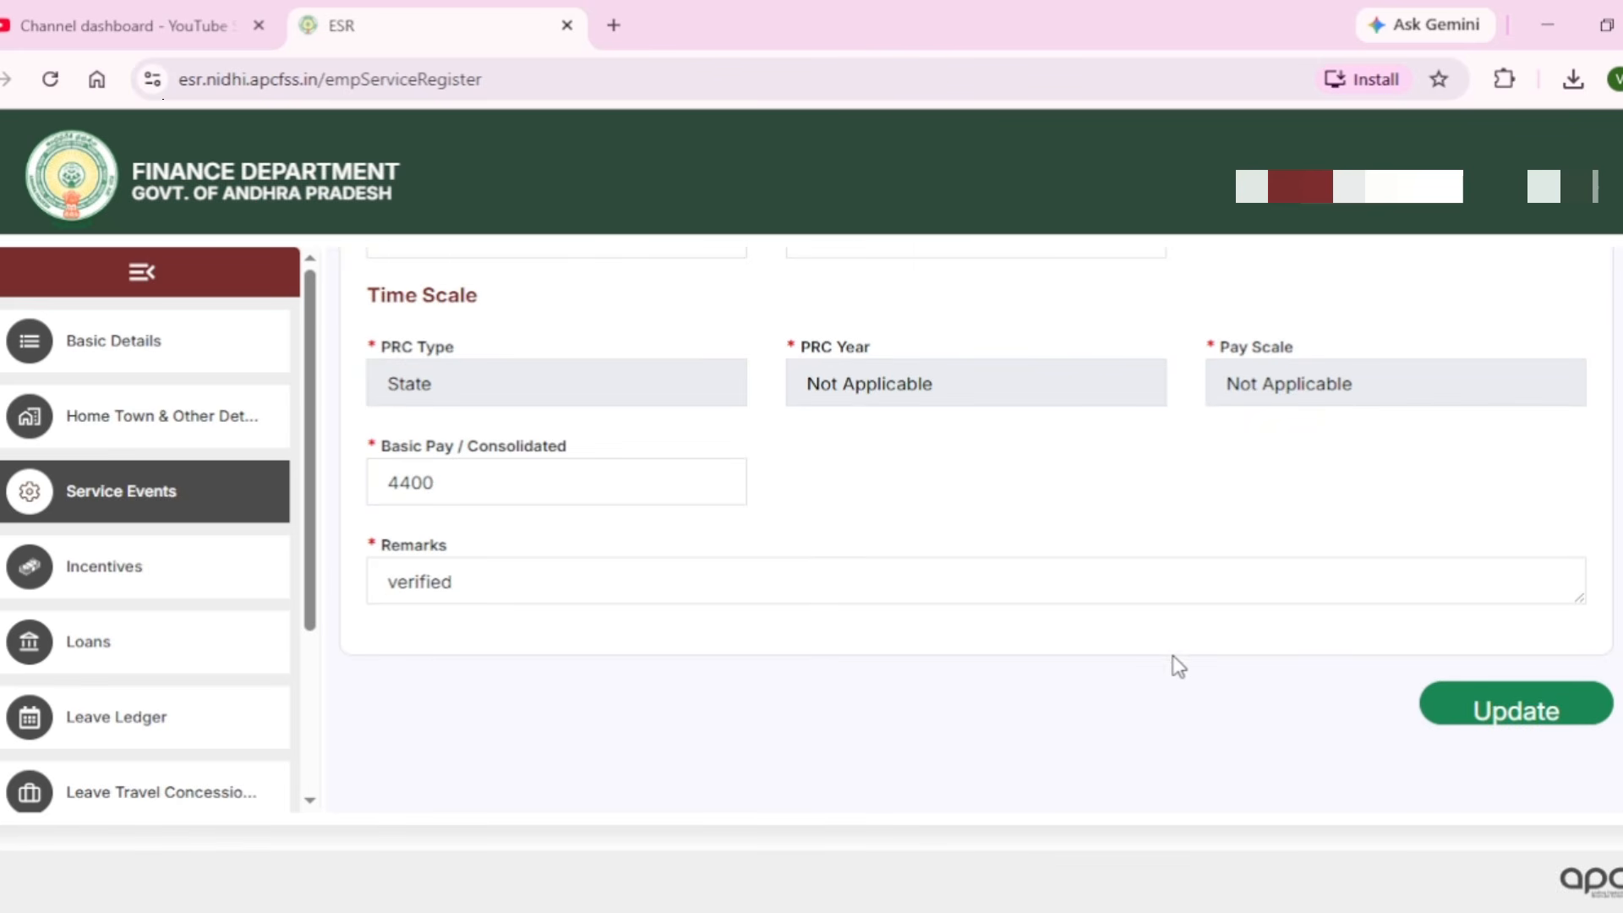
- Save the appointment update, acknowledge the success message and review the Appointment list
{"action": "left_click", "coordinate": [1512, 715]}
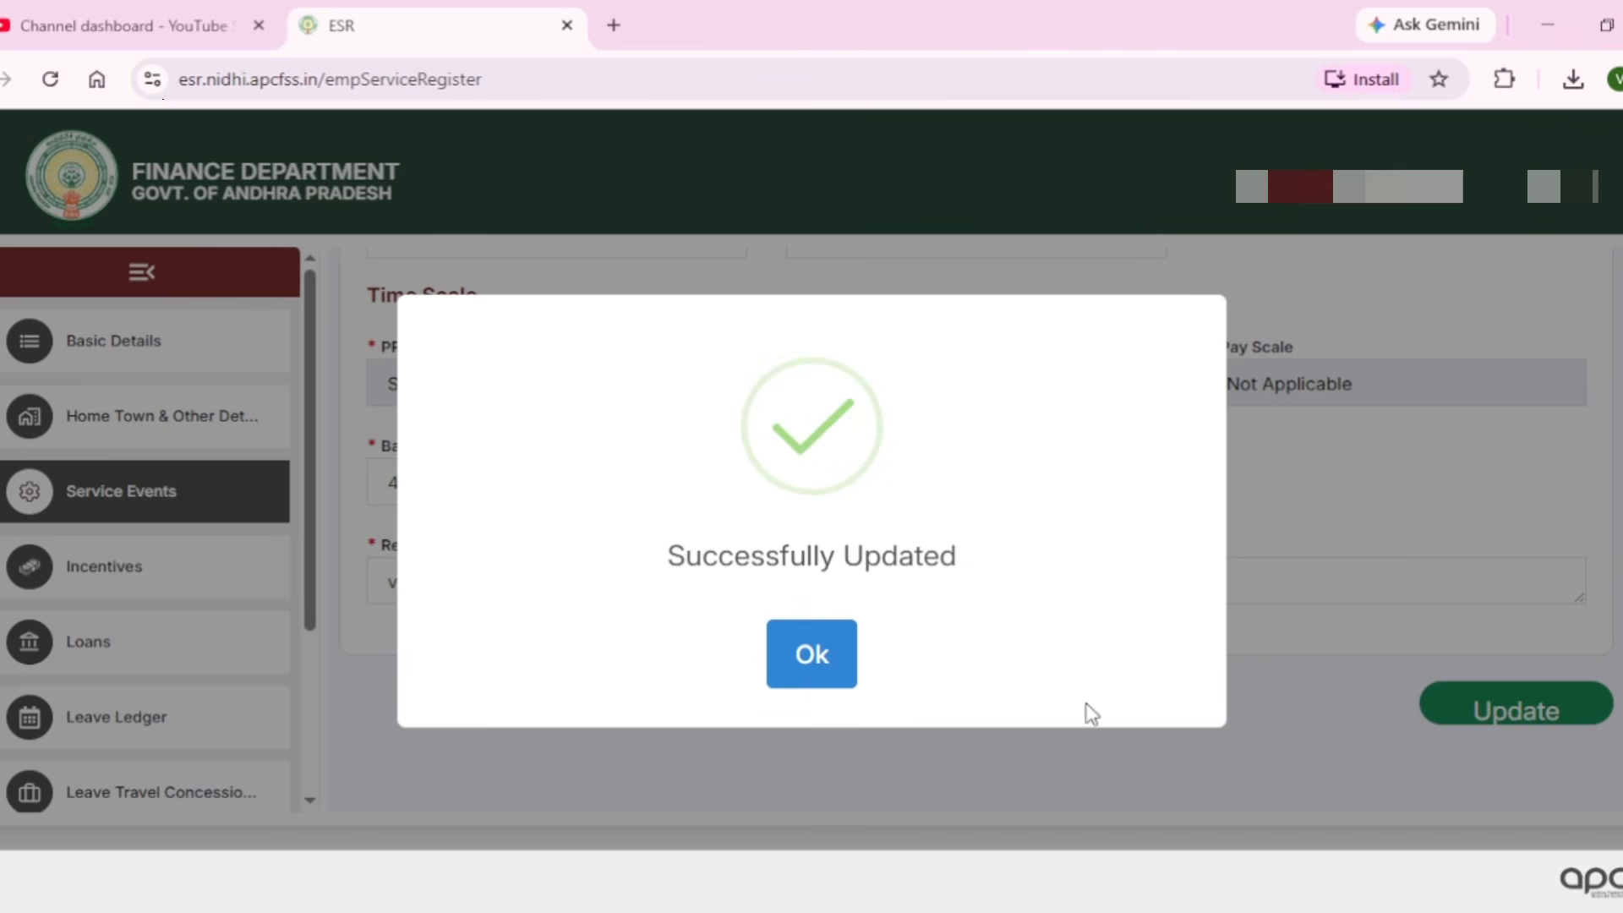
{"action": "left_click", "coordinate": [814, 657]}
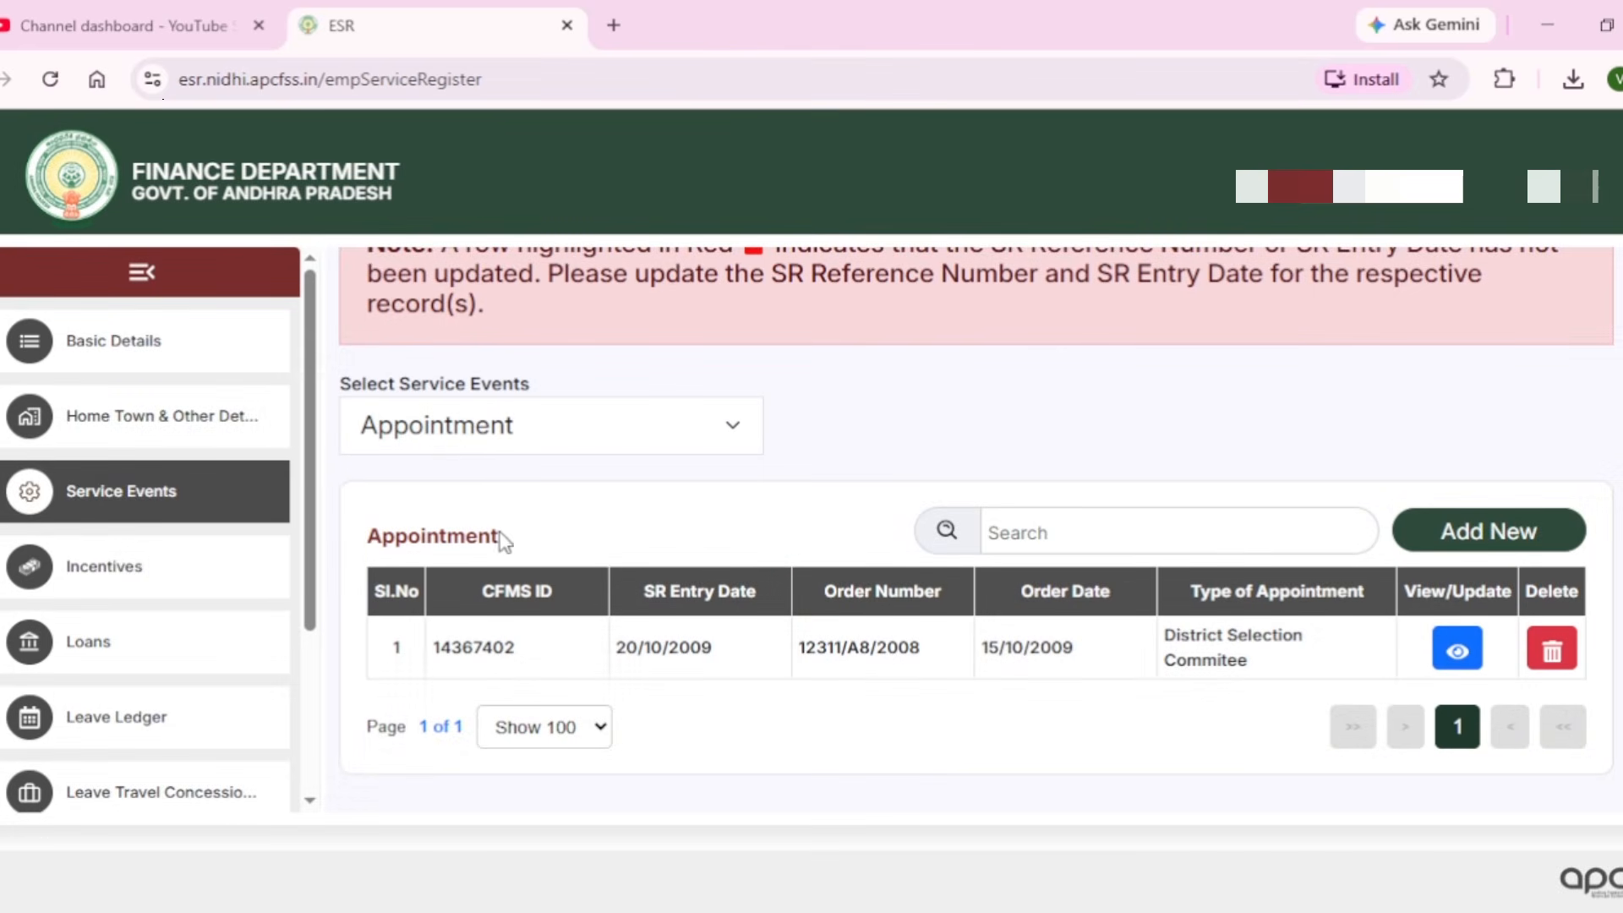
{"action": "left_click", "coordinate": [438, 416]}
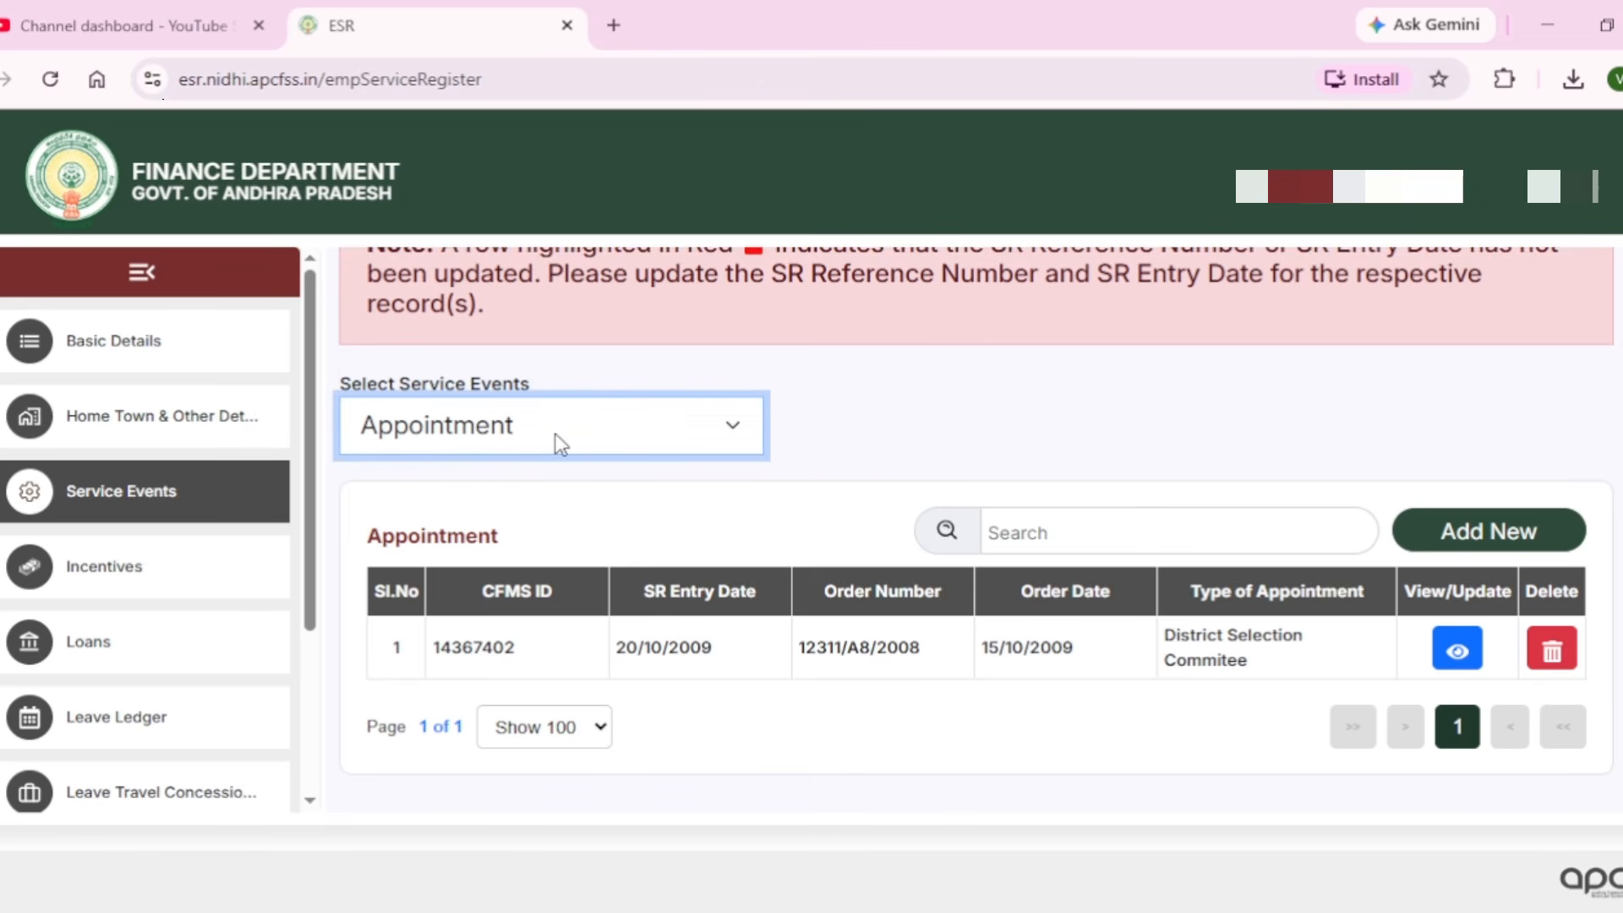
{"action": "left_click", "coordinate": [946, 354]}
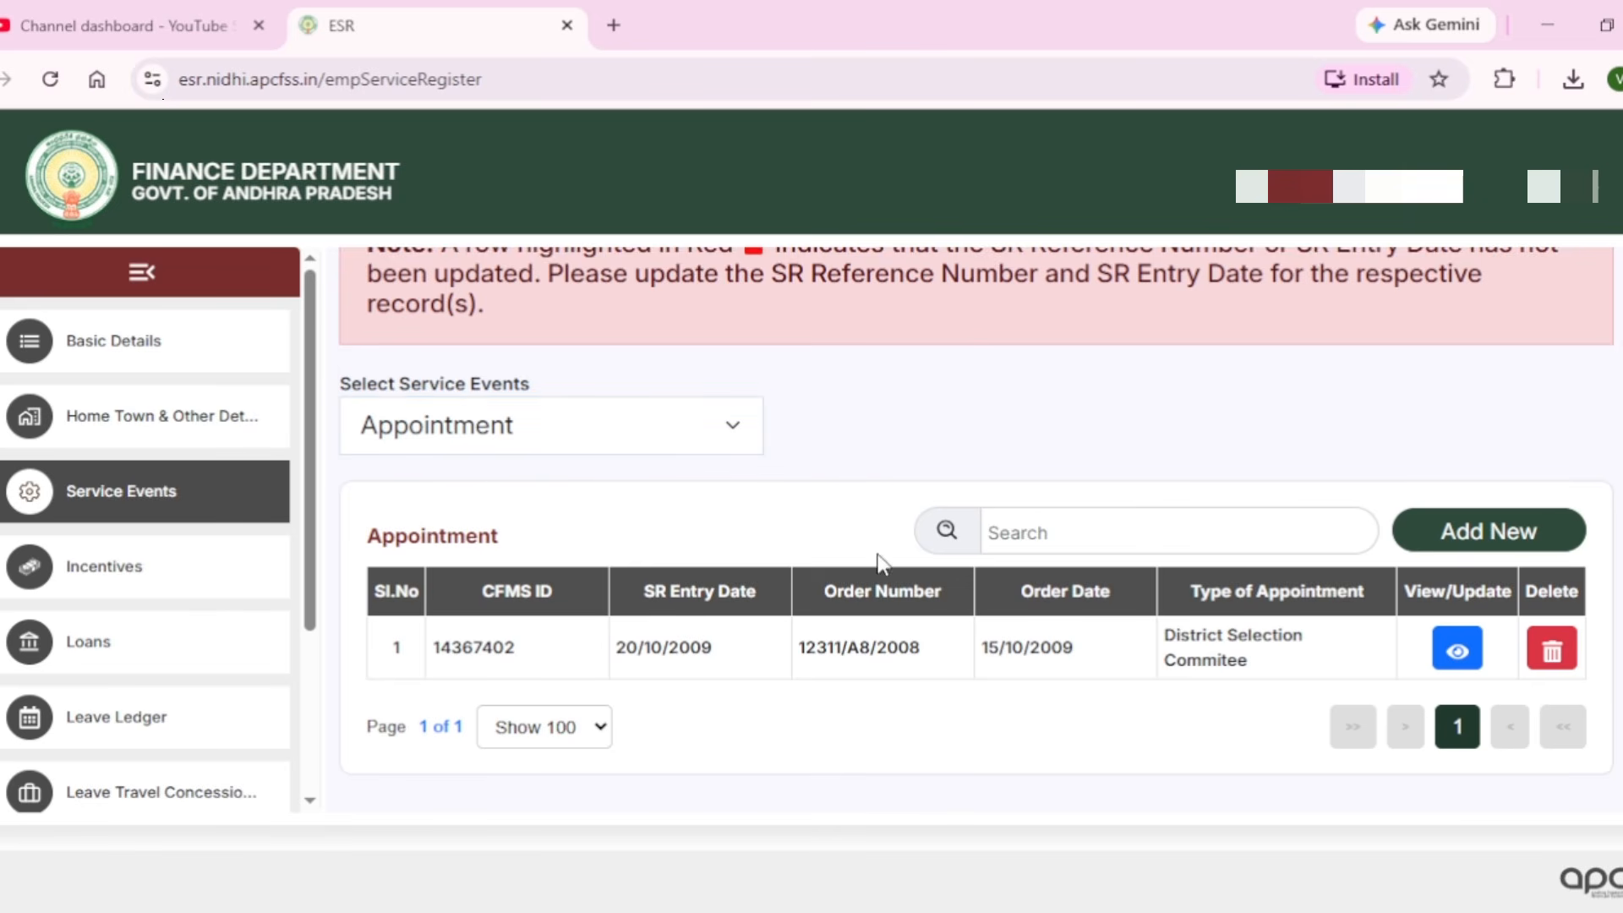